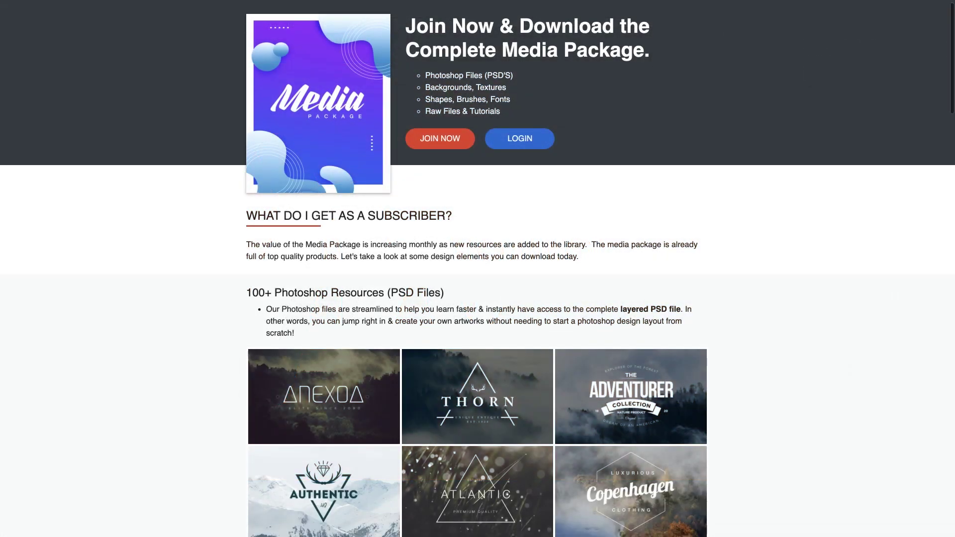
Step: Look through the Media Package page's resources, from the PSD files to the shapes and instructor sections
{"action": "scroll", "coordinate": [478, 269], "scroll_direction": "down", "scroll_amount": 5}
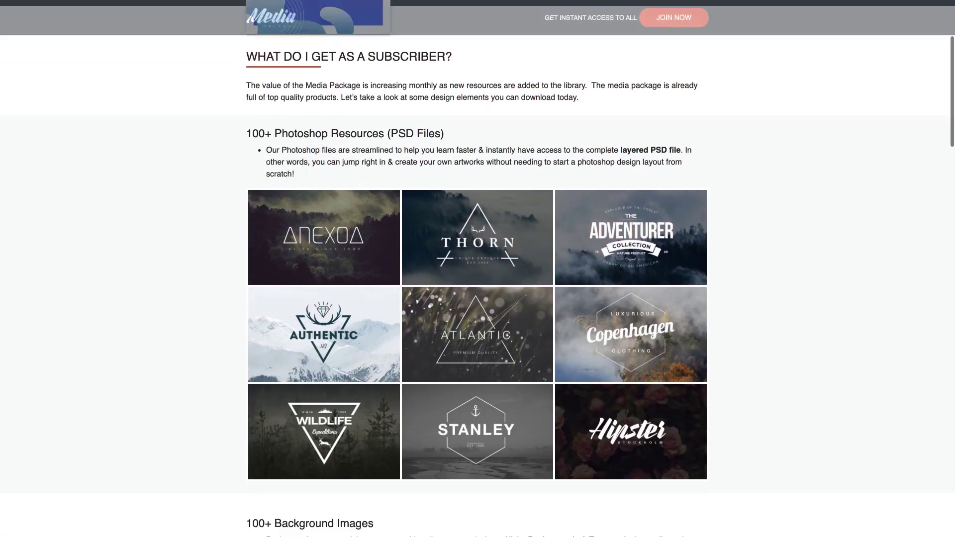
{"action": "scroll", "coordinate": [478, 269], "scroll_direction": "down", "scroll_amount": 10}
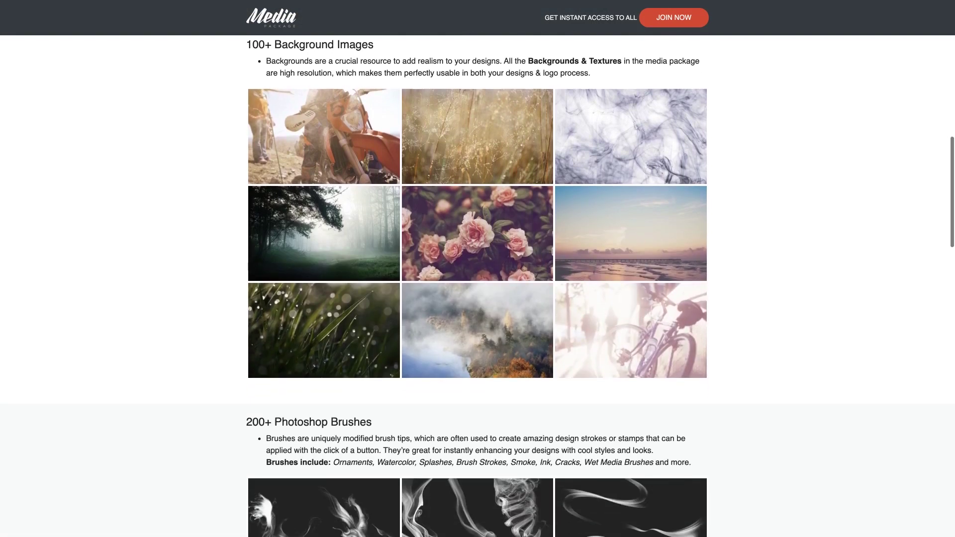
{"action": "scroll", "coordinate": [477, 269], "scroll_direction": "down", "scroll_amount": 10}
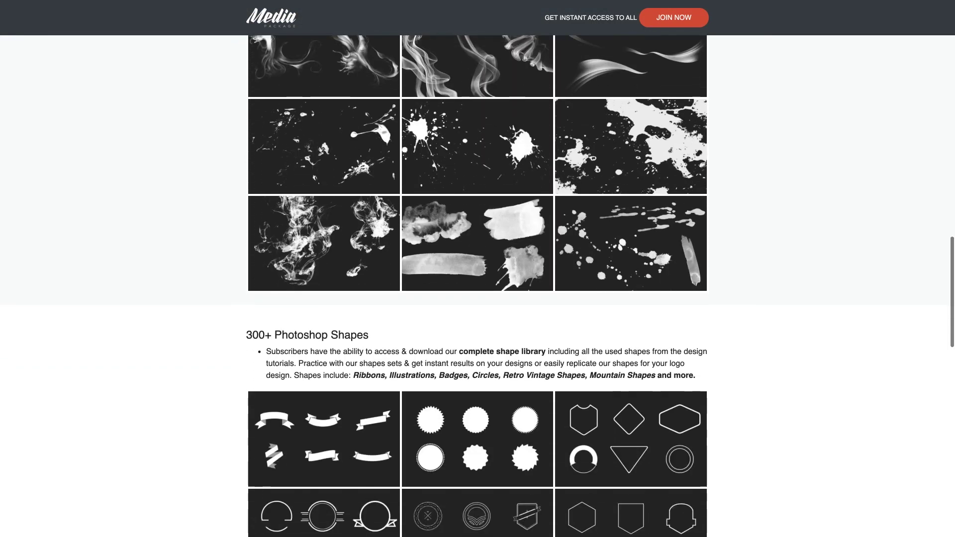
{"action": "scroll", "coordinate": [478, 268], "scroll_direction": "down", "scroll_amount": 10}
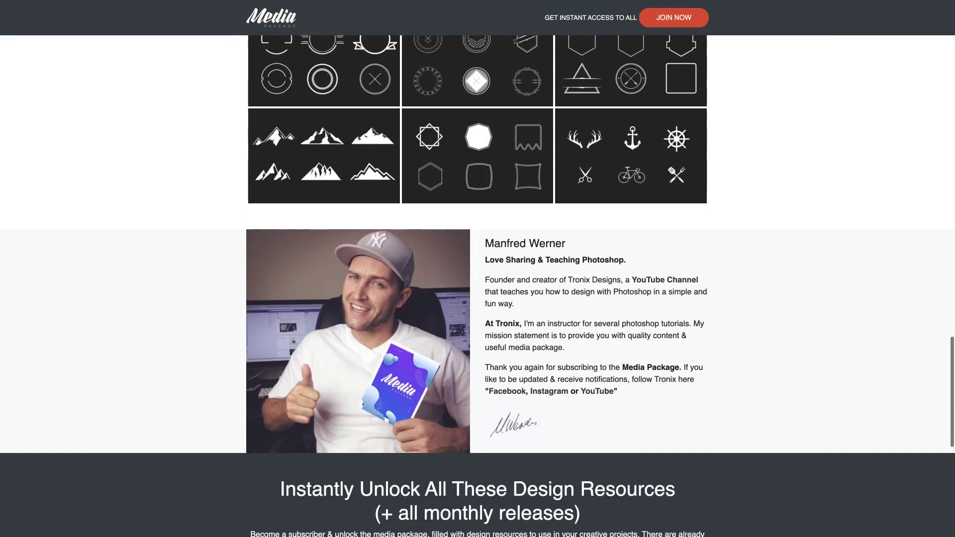
{"action": "scroll", "coordinate": [477, 268], "scroll_direction": "down", "scroll_amount": 6}
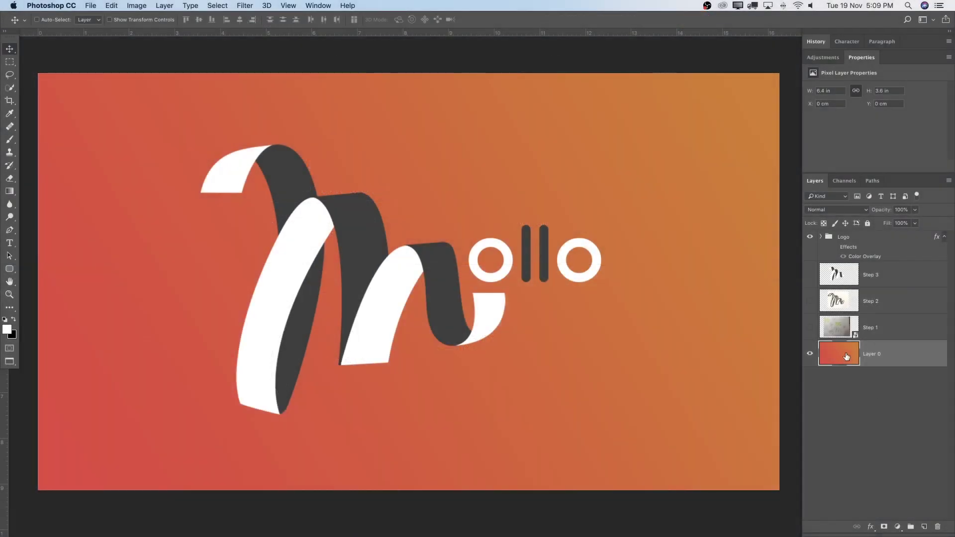
Step: Examine the finished Mollo logo by toggling the Logo group's visibility against the gradient background
{"action": "left_click", "coordinate": [810, 237]}
{"action": "left_click", "coordinate": [809, 237]}
{"action": "left_click", "coordinate": [809, 237]}
{"action": "left_click", "coordinate": [810, 237]}
{"action": "left_click", "coordinate": [810, 237]}
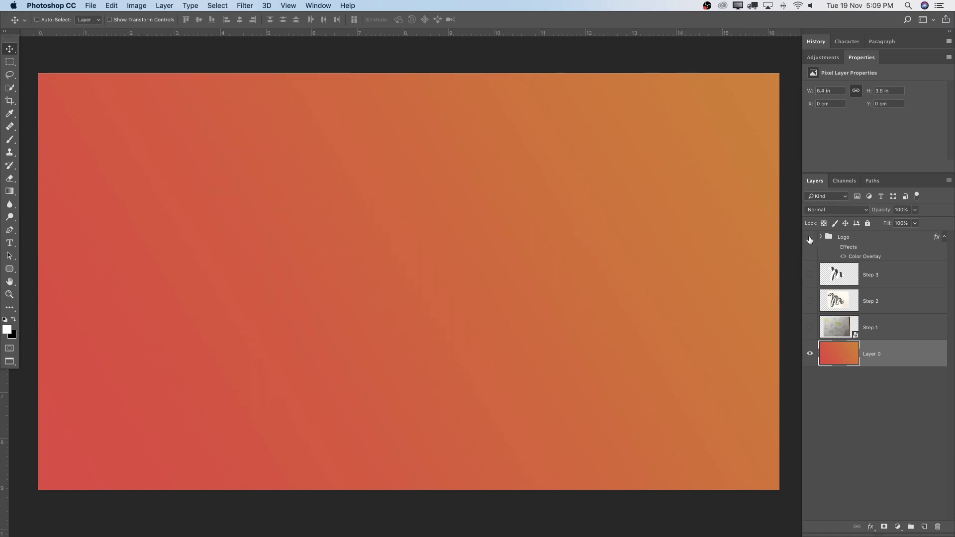
{"action": "left_click", "coordinate": [810, 238]}
{"action": "left_click", "coordinate": [810, 238]}
{"action": "left_click", "coordinate": [810, 237]}
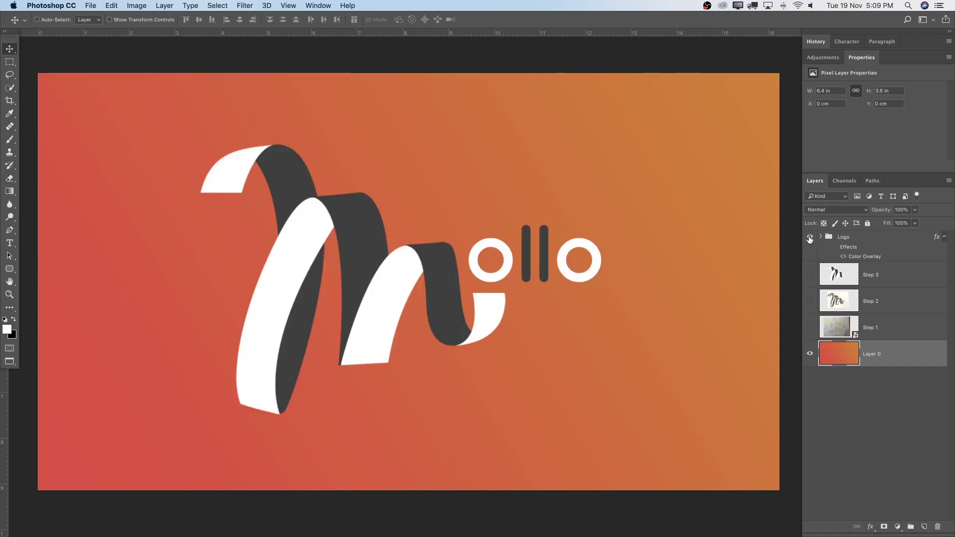
{"action": "key", "text": "Tab"}
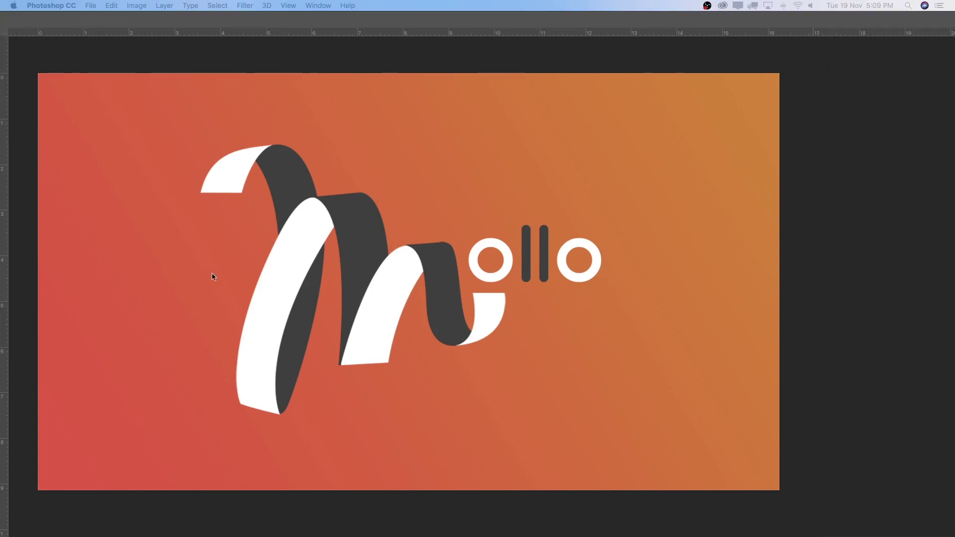
{"action": "key", "text": "Tab"}
{"action": "scroll", "coordinate": [497, 263], "scroll_direction": "left", "scroll_amount": 3}
{"action": "left_click_drag", "start_coordinate": [764, 250], "coordinate": [698, 250]}
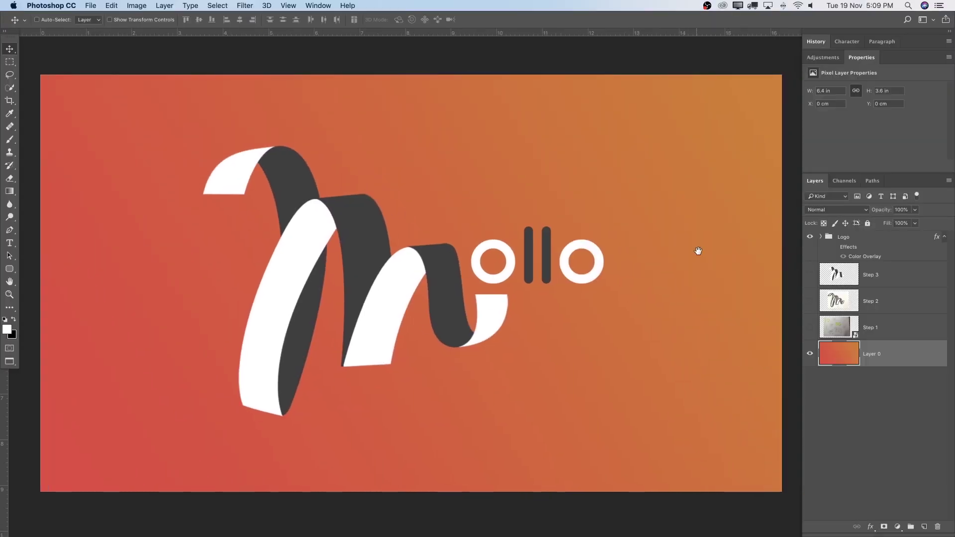
{"action": "left_click", "coordinate": [815, 239]}
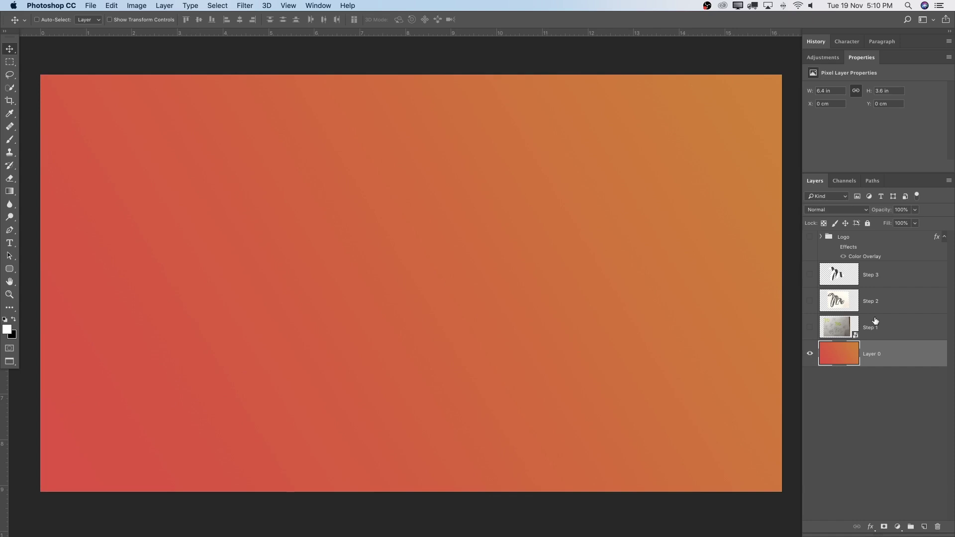
{"action": "left_click", "coordinate": [809, 237]}
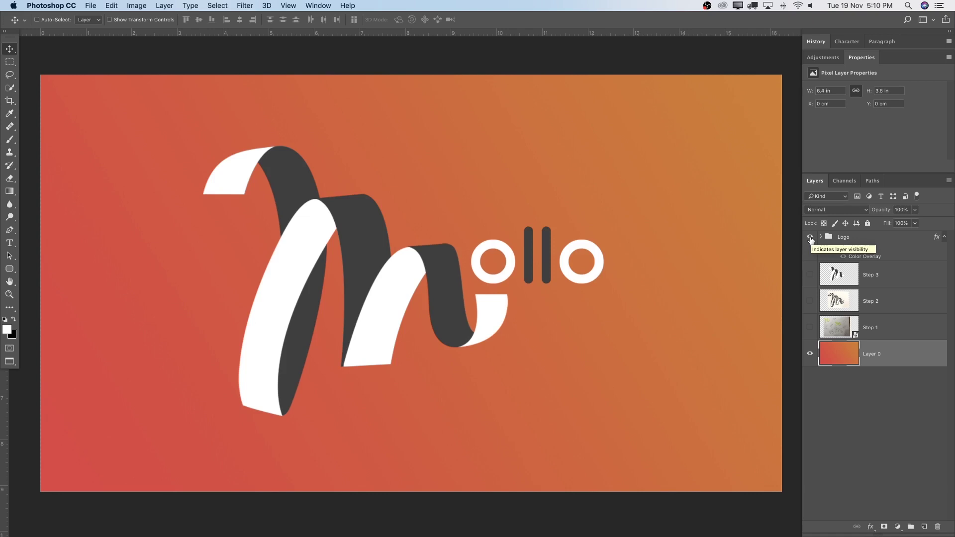
Step: Hide the Logo group and show the Step 1 sketch layer
{"action": "left_click", "coordinate": [809, 237]}
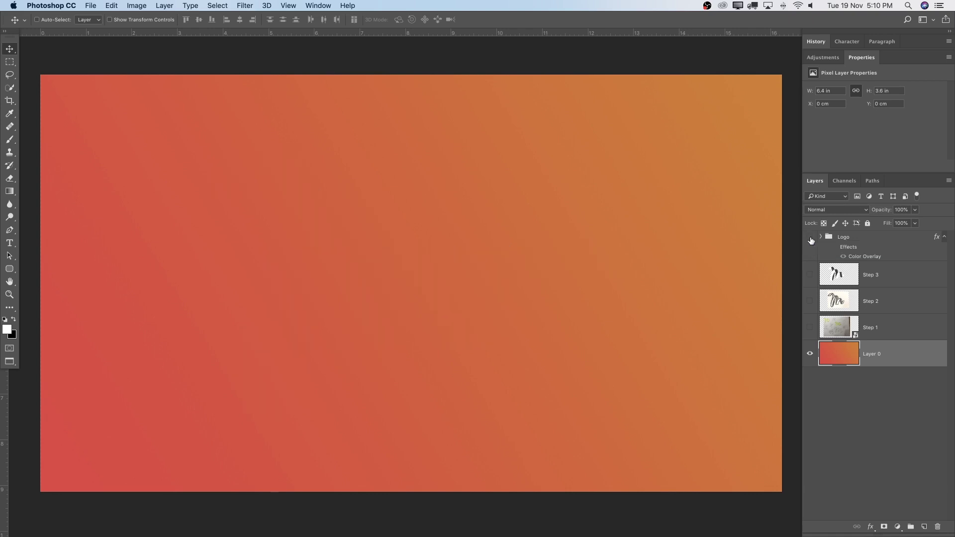
{"action": "left_click", "coordinate": [810, 327]}
{"action": "scroll", "coordinate": [572, 265], "scroll_direction": "right", "scroll_amount": 3}
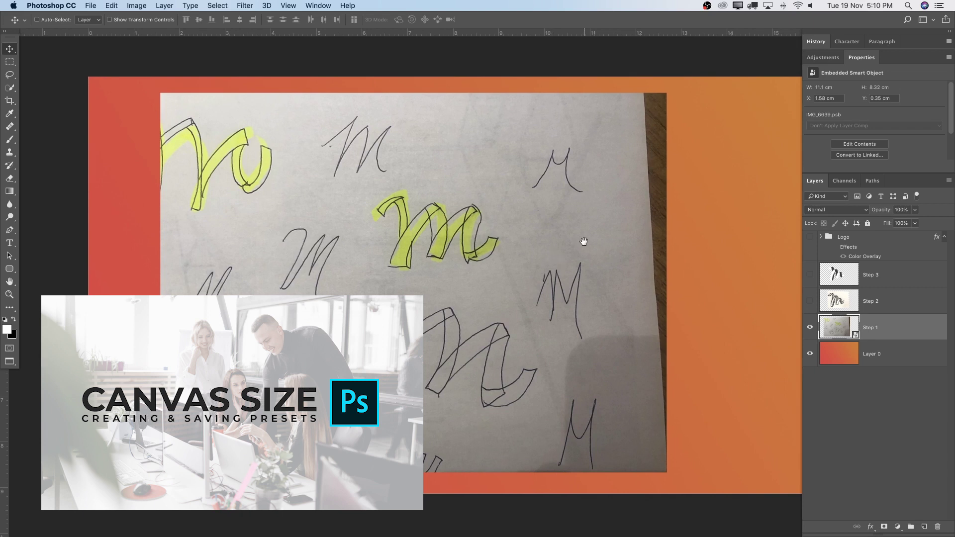
{"action": "scroll", "coordinate": [582, 238], "scroll_direction": "right", "scroll_amount": 2}
{"action": "scroll", "coordinate": [632, 239], "scroll_direction": "down", "scroll_amount": 2}
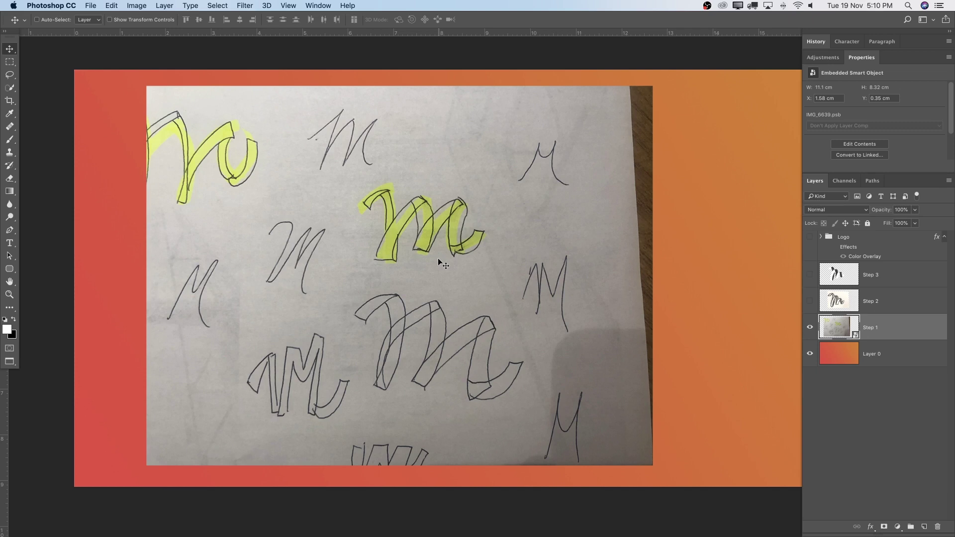
Step: Preview the Step 3 artwork and the Logo group in place of the Step 1 sketch, and restore the sketch
{"action": "left_click", "coordinate": [810, 327]}
{"action": "left_click", "coordinate": [810, 274]}
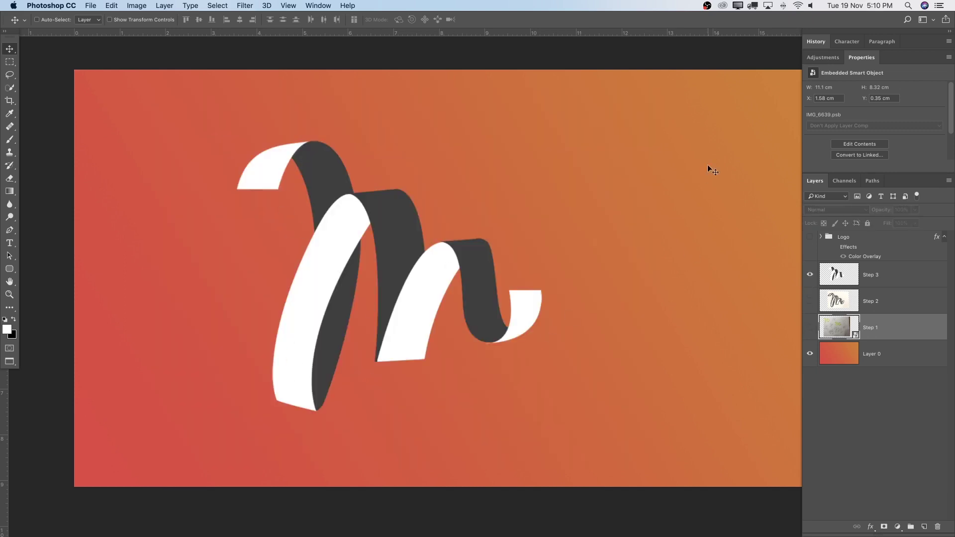
{"action": "left_click", "coordinate": [810, 237]}
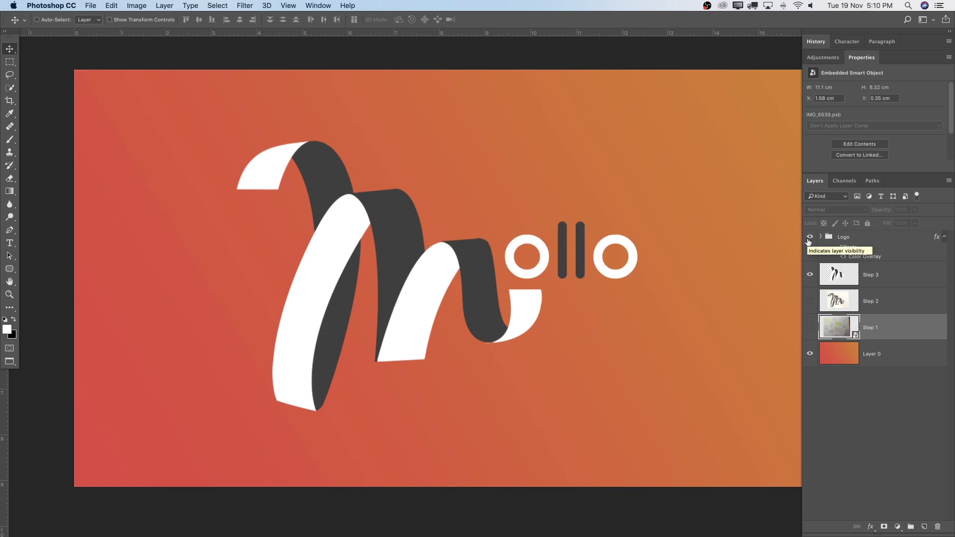
{"action": "left_click", "coordinate": [810, 238]}
{"action": "left_click", "coordinate": [810, 274]}
{"action": "left_click", "coordinate": [809, 327]}
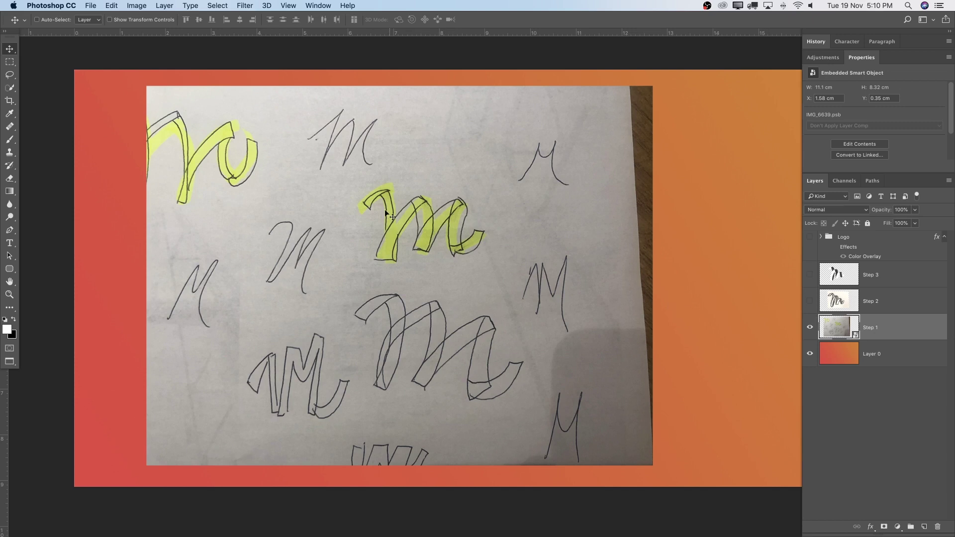
Step: Preview the Step 2 drawing over the sketches, and leave only the Step 3 artwork showing above the background
{"action": "left_click", "coordinate": [810, 302]}
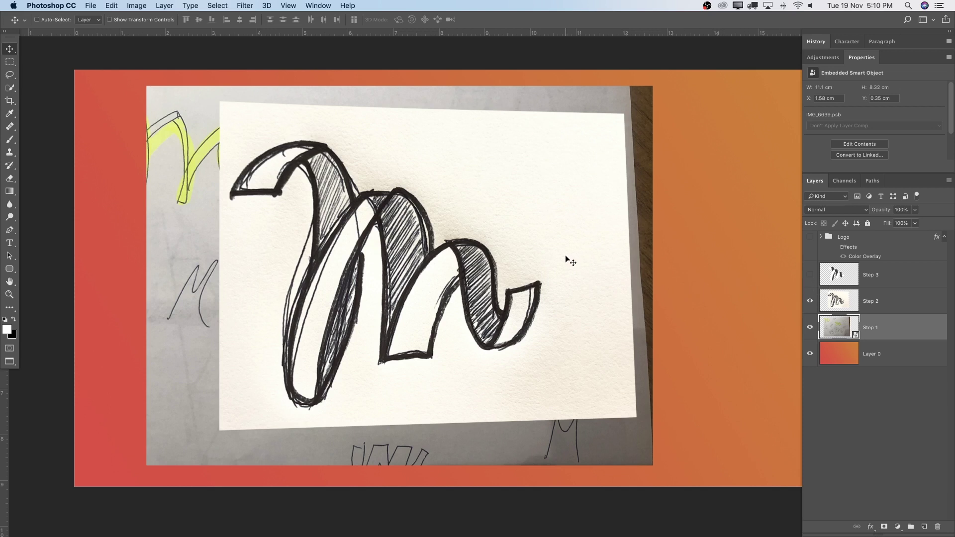
{"action": "left_click", "coordinate": [809, 301]}
{"action": "left_click", "coordinate": [810, 274]}
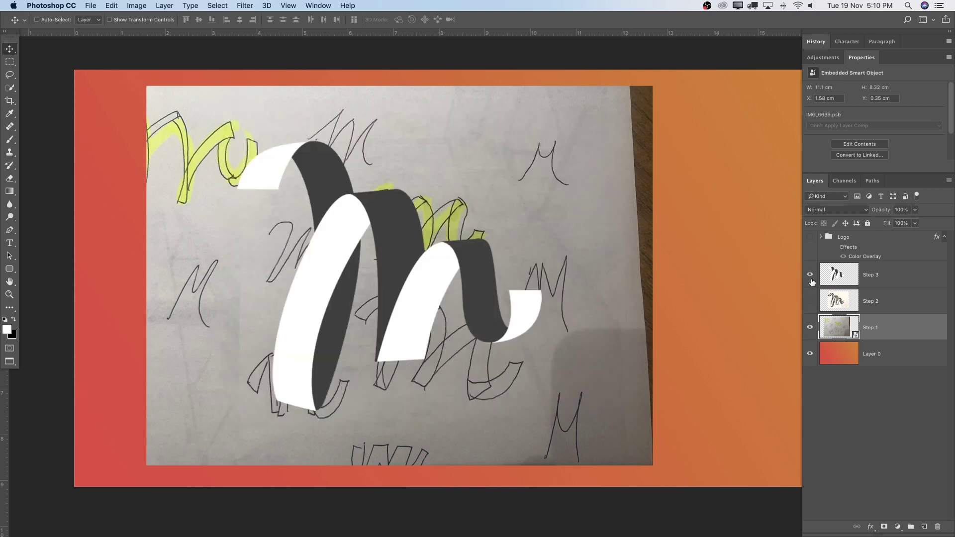
{"action": "left_click", "coordinate": [809, 327]}
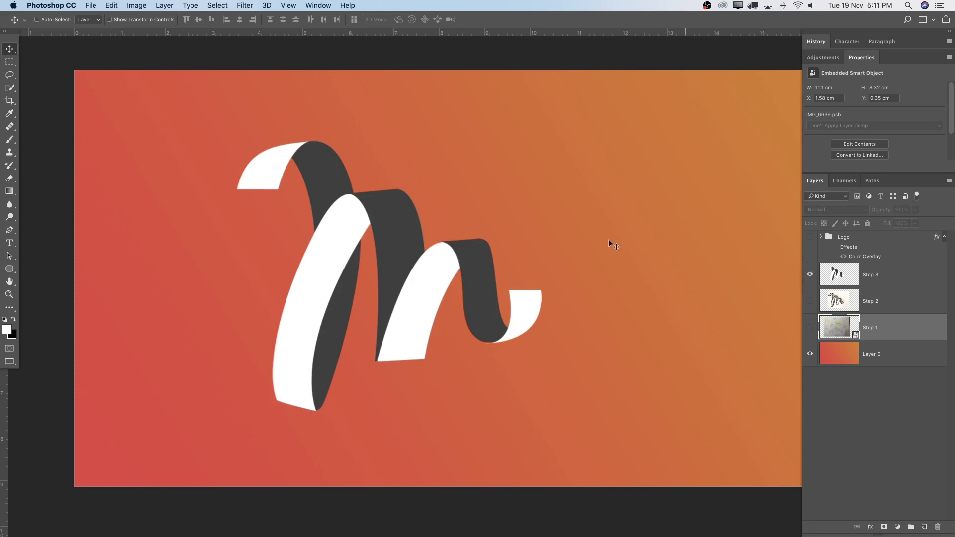
Step: Replace the Step 3 artwork with the Step 2 drawing on the canvas and select the Step 2 layer
{"action": "left_click", "coordinate": [810, 274]}
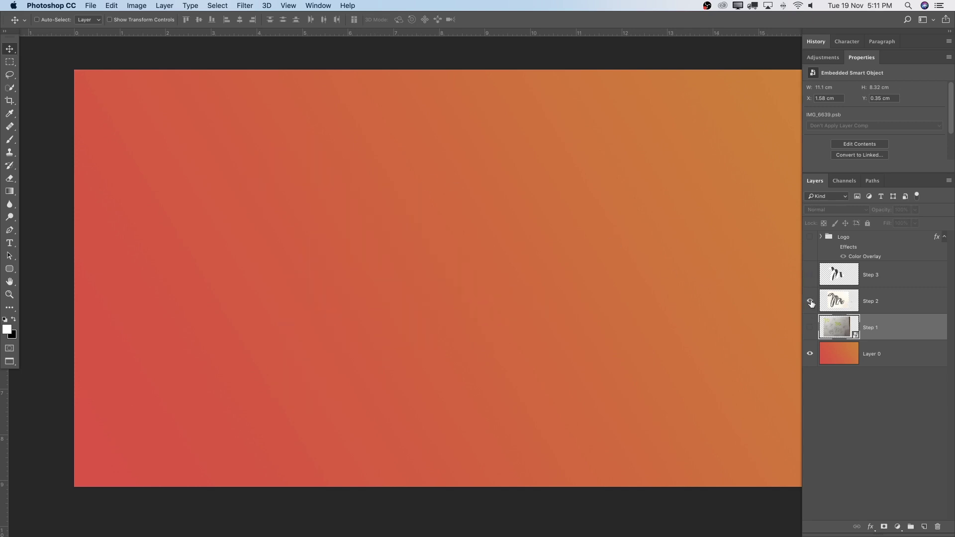
{"action": "left_click", "coordinate": [810, 301]}
{"action": "left_click", "coordinate": [859, 300]}
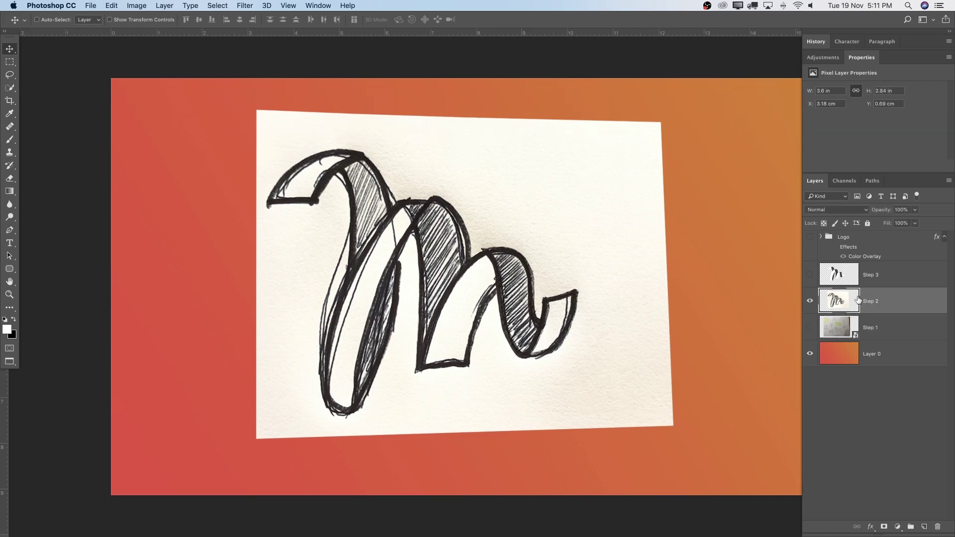
{"action": "scroll", "coordinate": [624, 310], "scroll_direction": "right", "scroll_amount": 1}
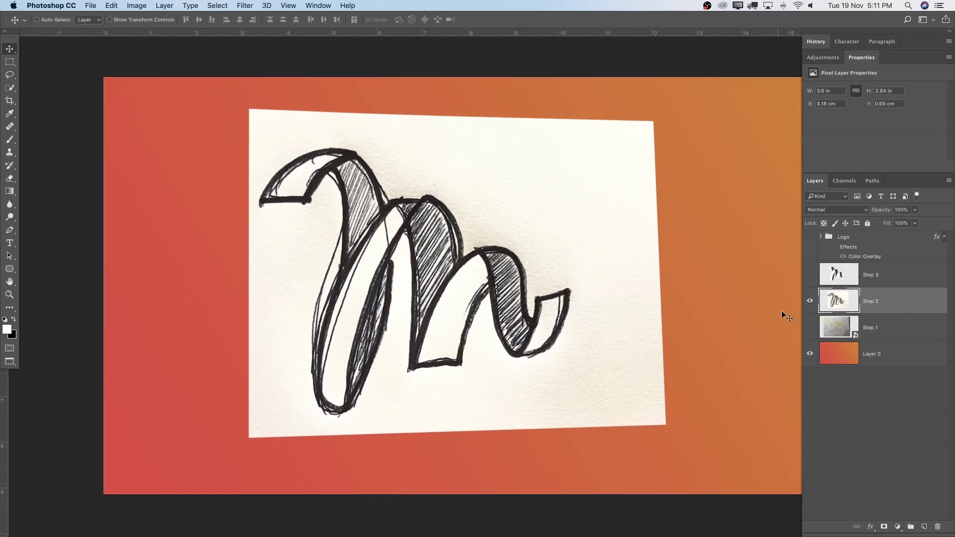
Step: Compare the Step 3 artwork with the Step 2 drawing by swapping their visibility
{"action": "left_click", "coordinate": [809, 274]}
{"action": "left_click", "coordinate": [810, 301]}
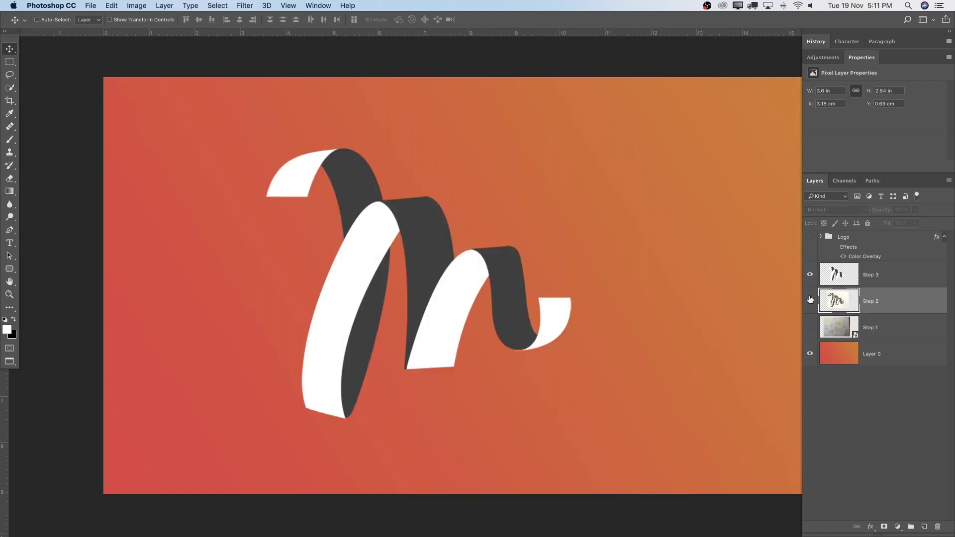
{"action": "left_click", "coordinate": [809, 275]}
{"action": "left_click", "coordinate": [809, 301]}
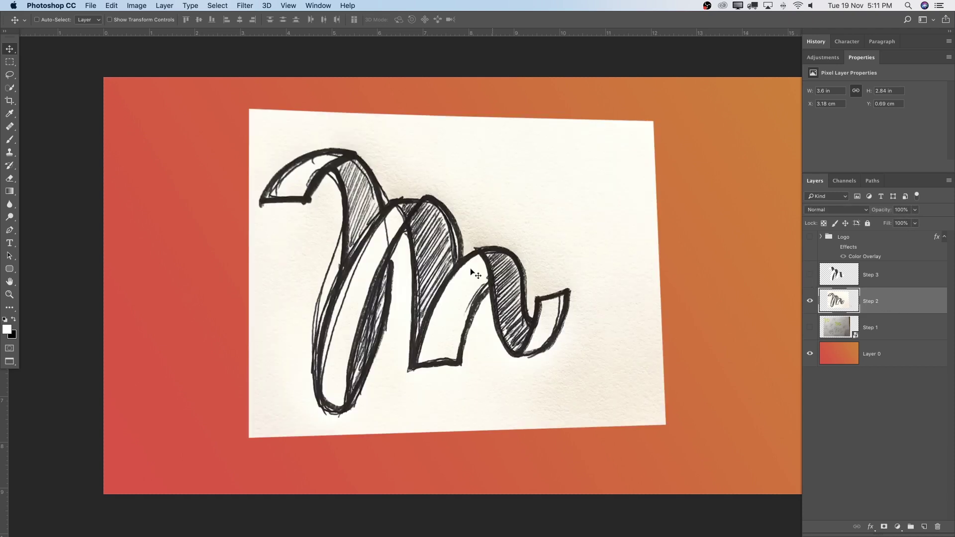
{"action": "left_click_drag", "start_coordinate": [611, 278], "coordinate": [611, 287]}
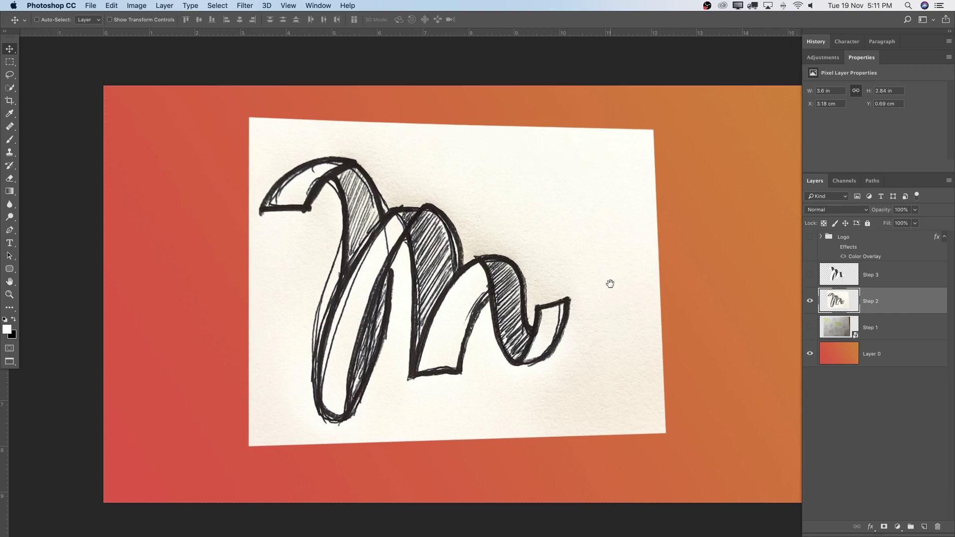
Step: Add two new empty layers above the Step 3 layer
{"action": "left_click", "coordinate": [904, 277]}
{"action": "left_click", "coordinate": [921, 530]}
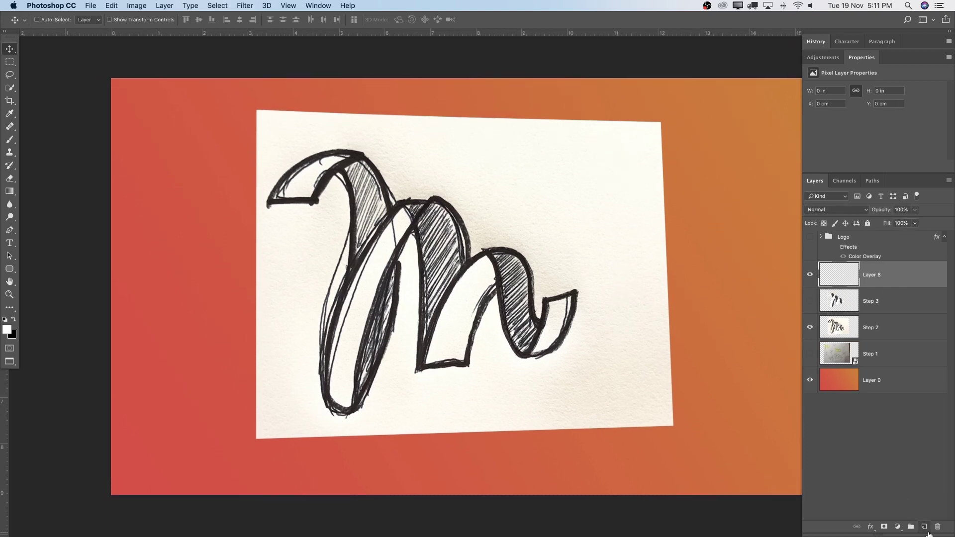
{"action": "left_click", "coordinate": [921, 530]}
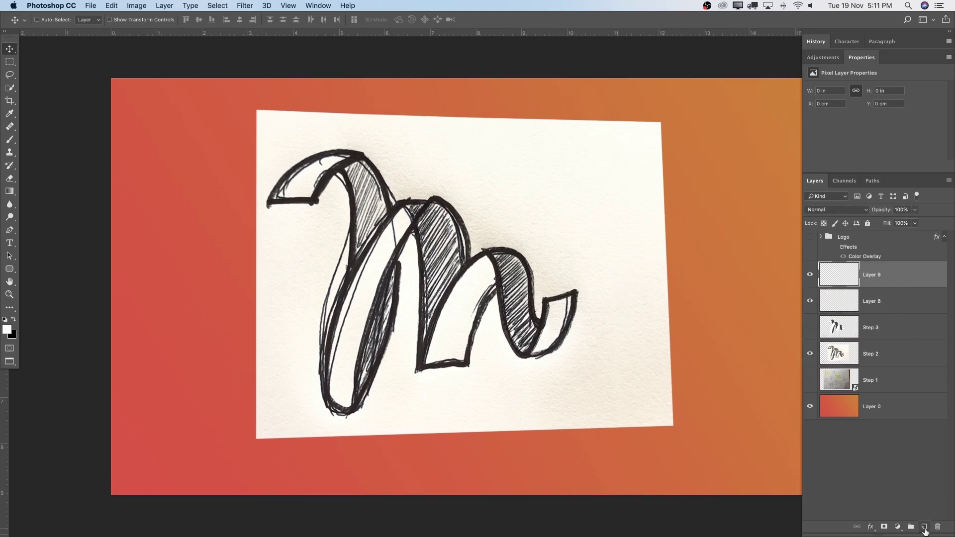
Step: Fill the whole of Layer 8 with white and make Layer 9 the active layer
{"action": "left_click", "coordinate": [871, 307]}
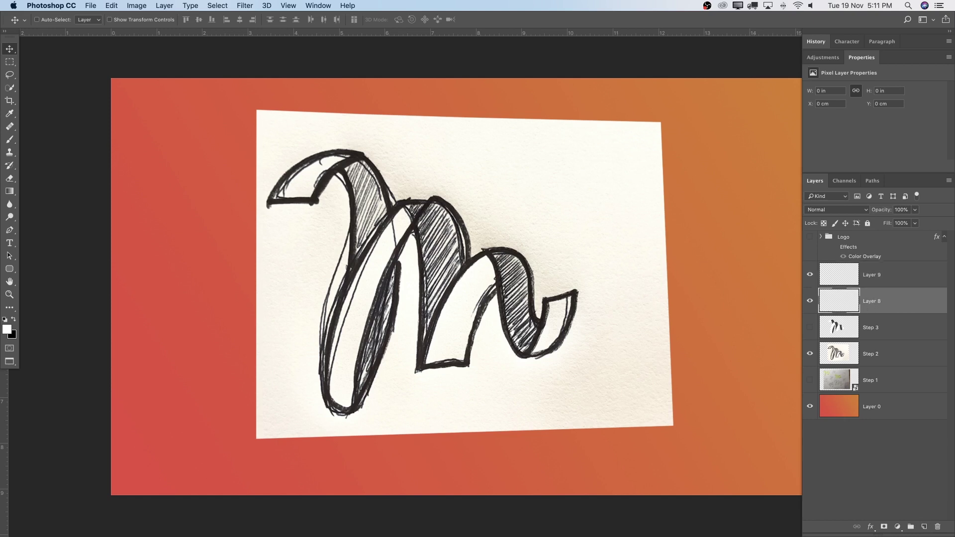
{"action": "left_click_drag", "start_coordinate": [9, 61], "coordinate": [64, 66]}
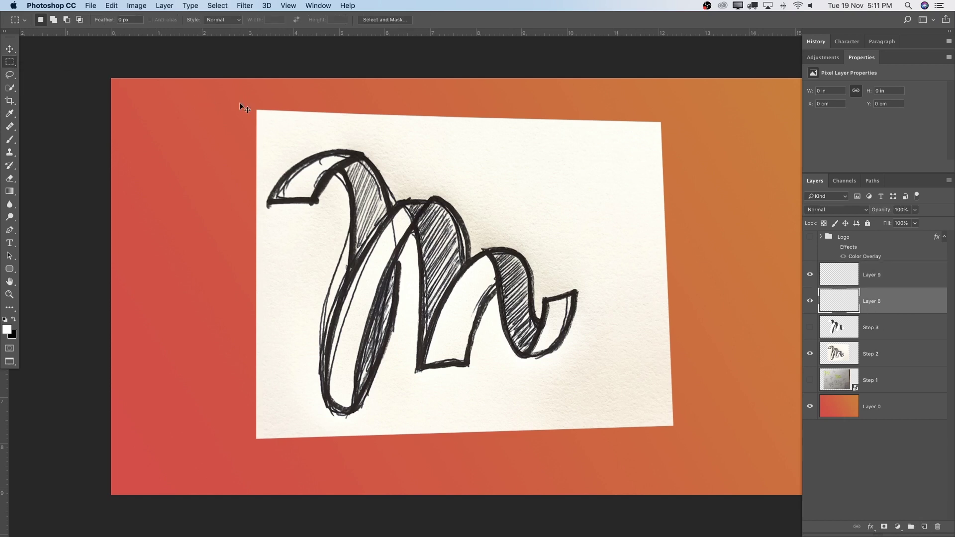
{"action": "left_click_drag", "start_coordinate": [424, 128], "coordinate": [370, 125]}
{"action": "key", "text": "super+a"}
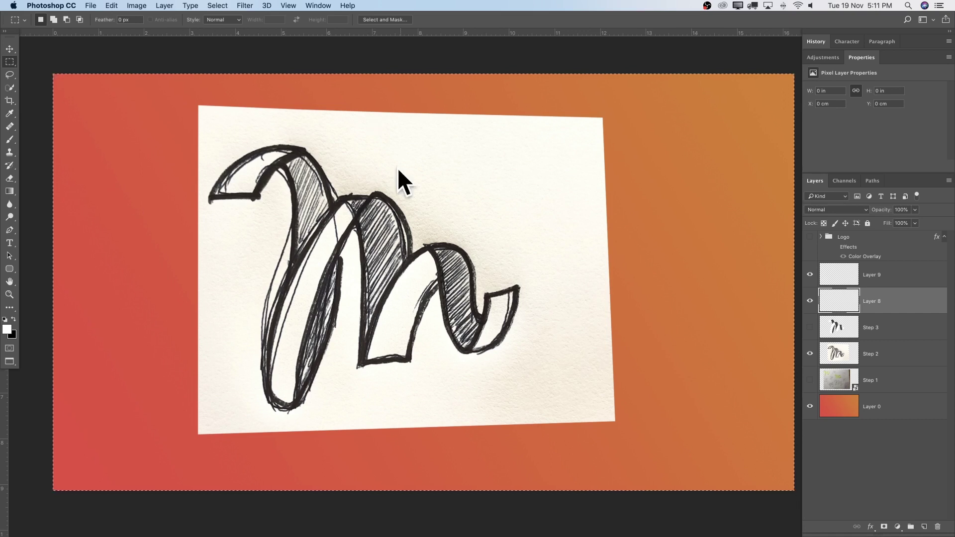
{"action": "right_click", "coordinate": [457, 150]}
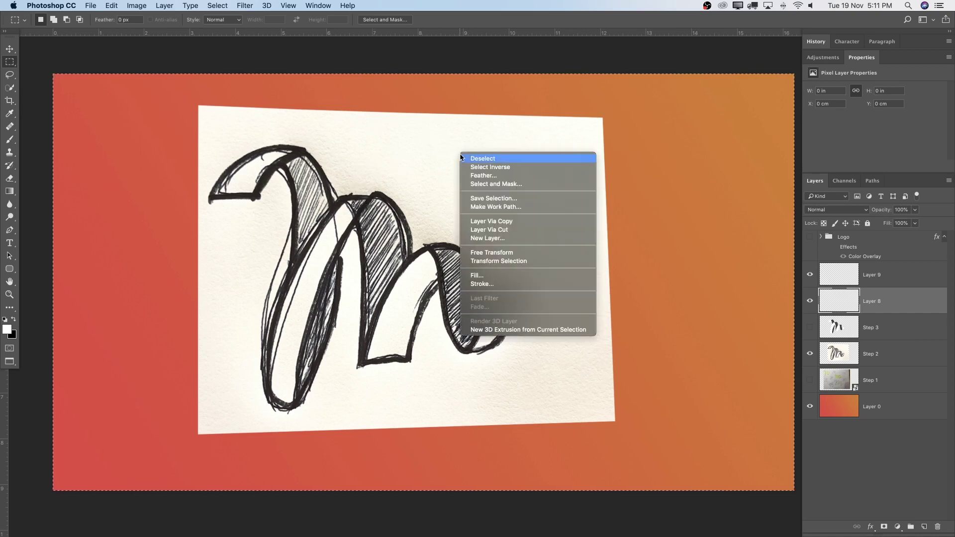
{"action": "left_click", "coordinate": [479, 275]}
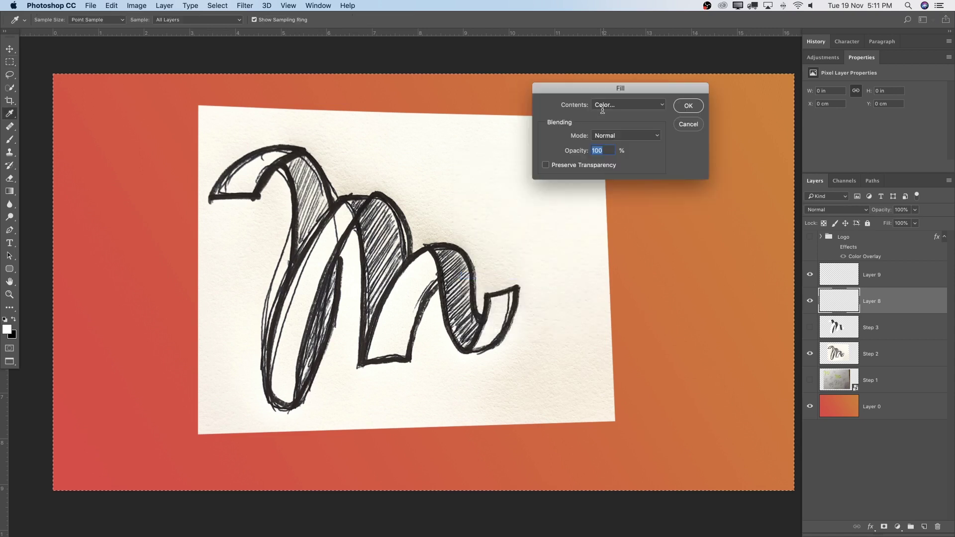
{"action": "left_click", "coordinate": [605, 106]}
{"action": "left_click", "coordinate": [605, 166]}
{"action": "left_click", "coordinate": [683, 112]}
{"action": "key", "text": "super+d"}
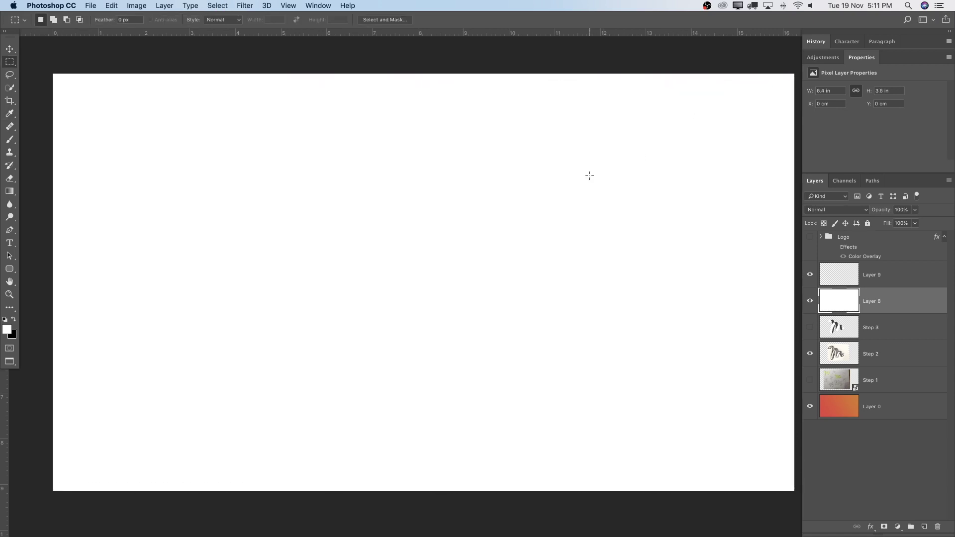
{"action": "left_click", "coordinate": [886, 275]}
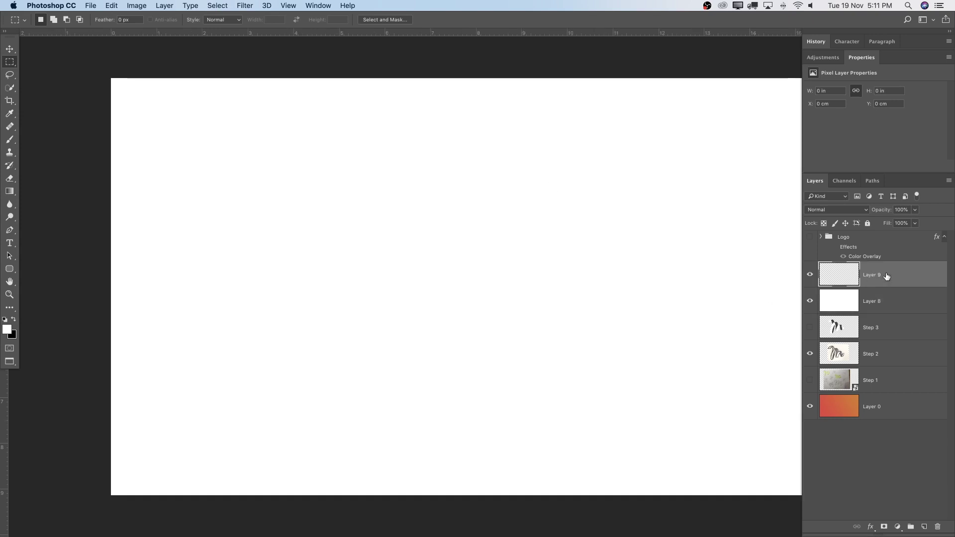
Step: Fill the whole of Layer 9 with a custom dark grey colour at 100% opacity
{"action": "left_click_drag", "start_coordinate": [549, 306], "coordinate": [505, 300]}
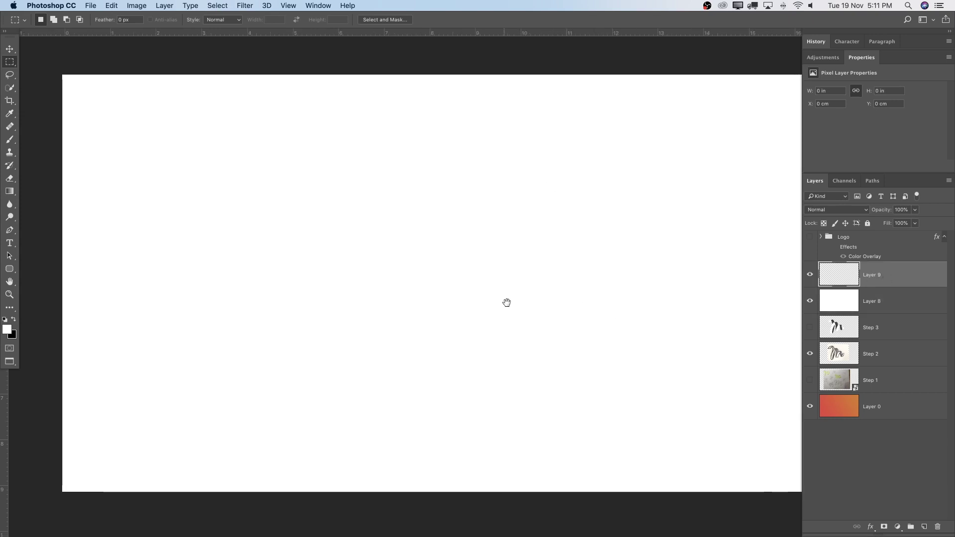
{"action": "left_click_drag", "start_coordinate": [577, 303], "coordinate": [555, 302]}
{"action": "key", "text": "super+a"}
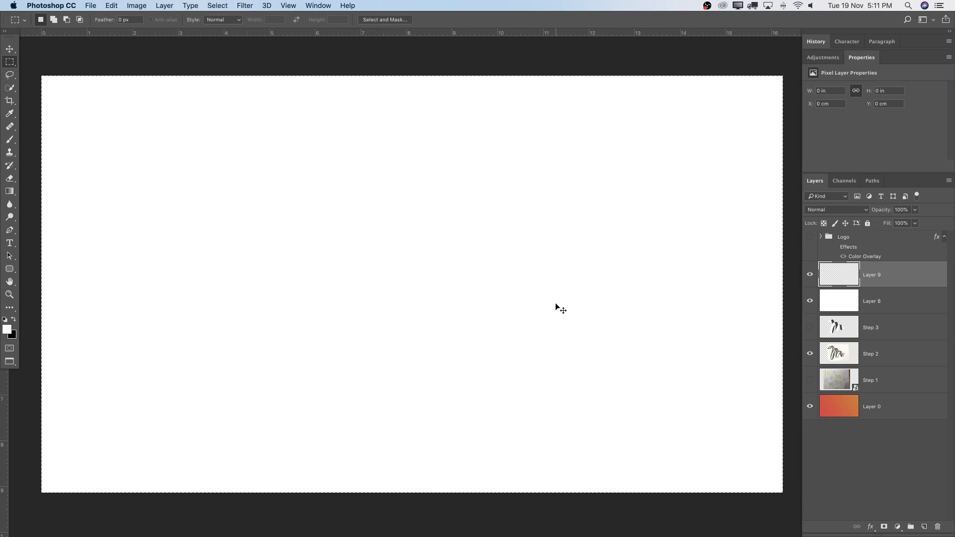
{"action": "right_click", "coordinate": [374, 233]}
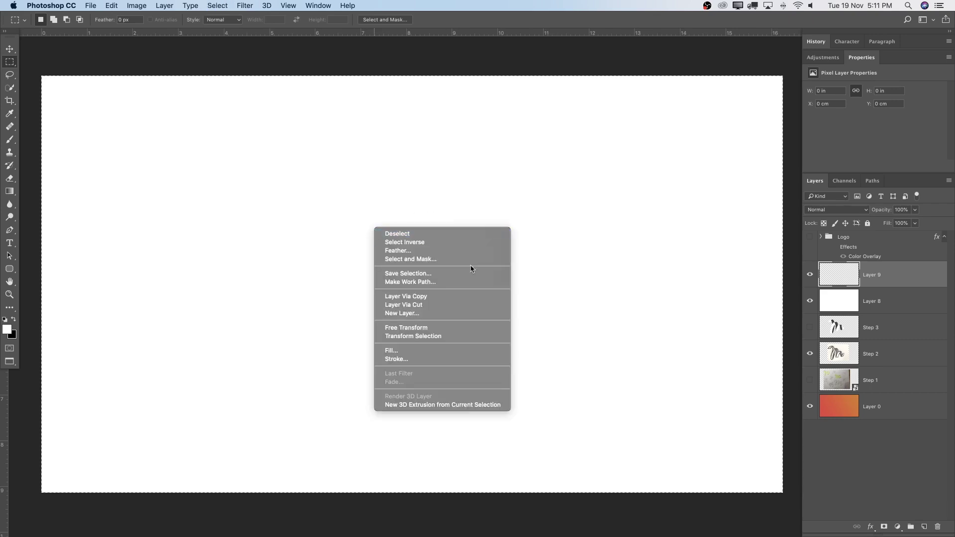
{"action": "left_click", "coordinate": [434, 347]}
{"action": "left_click", "coordinate": [627, 105]}
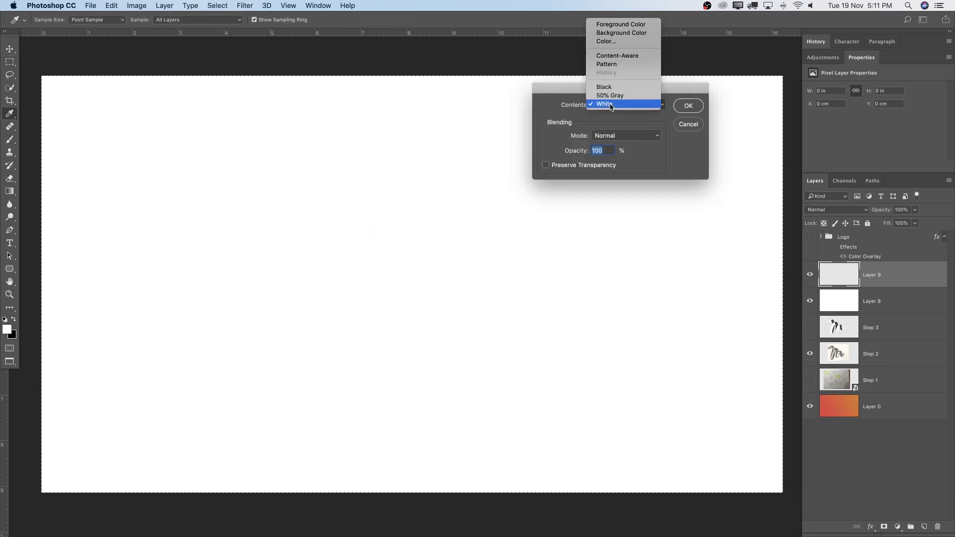
{"action": "left_click", "coordinate": [613, 43]}
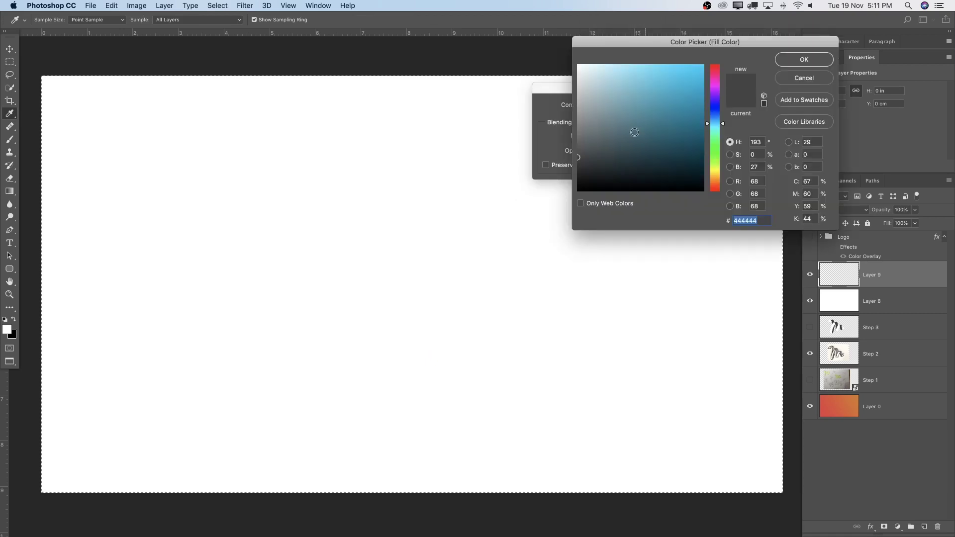
{"action": "left_click", "coordinate": [576, 160]}
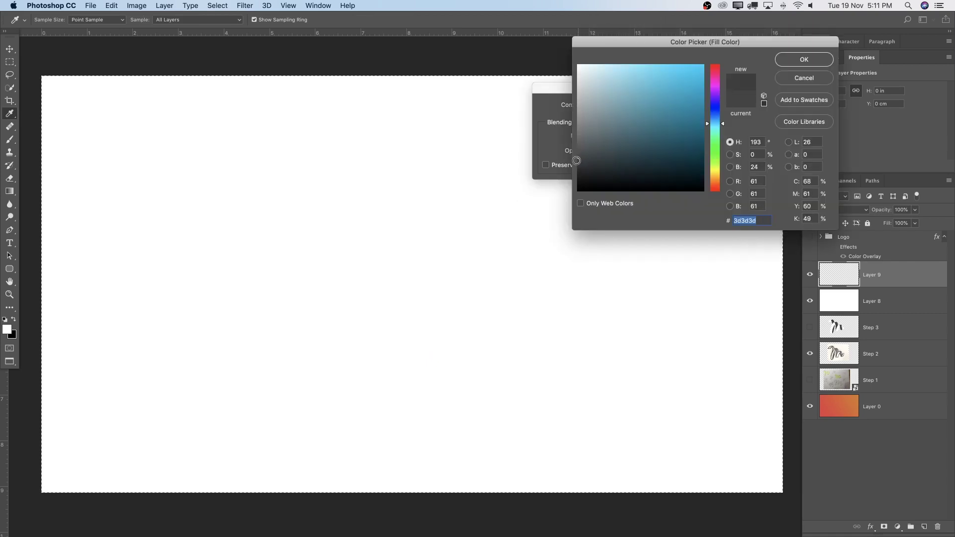
{"action": "left_click", "coordinate": [578, 161]}
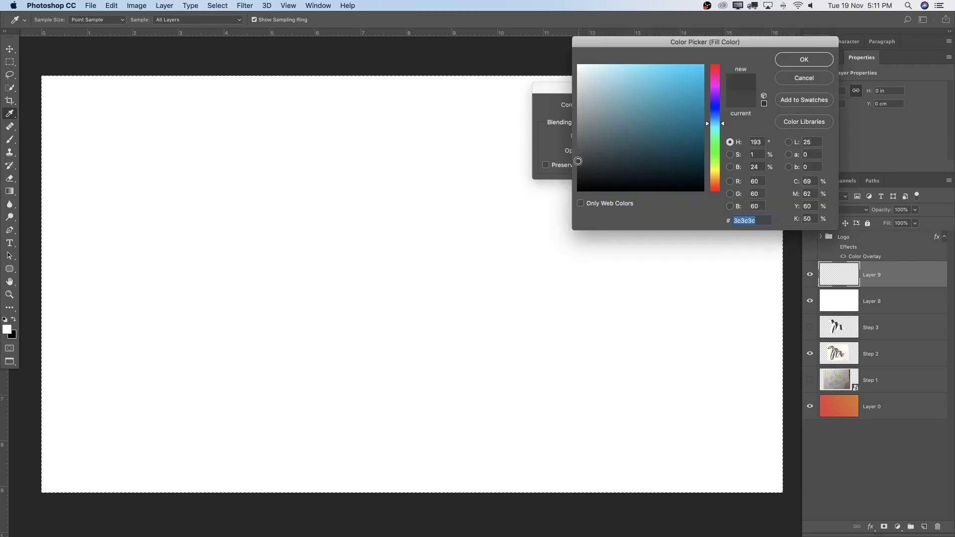
{"action": "left_click", "coordinate": [796, 60]}
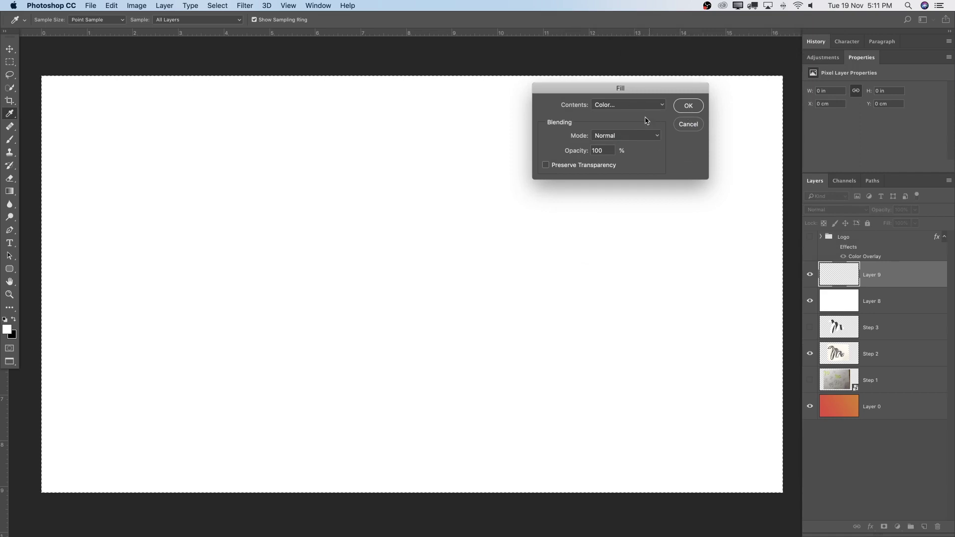
{"action": "left_click", "coordinate": [688, 105]}
{"action": "key", "text": "m"}
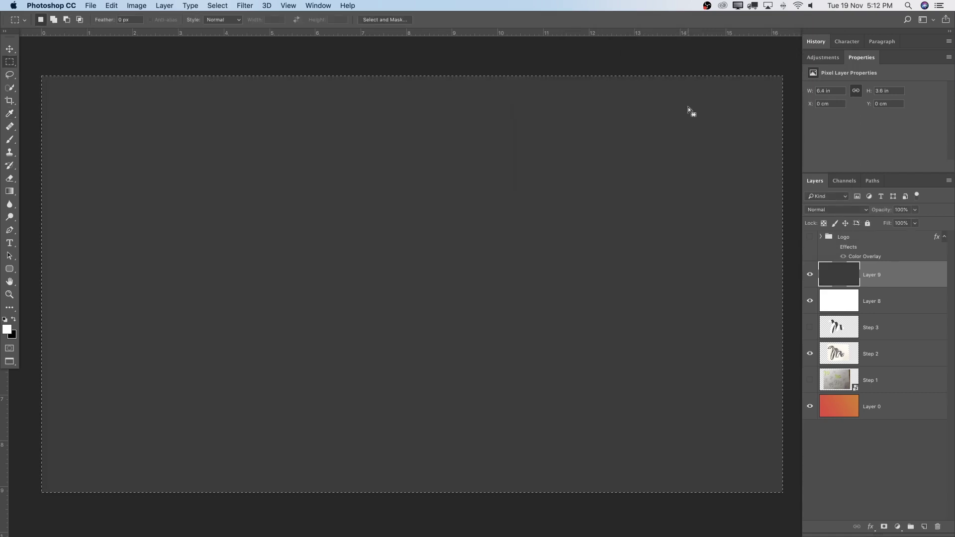
Step: Rename Layer 9 as Grey and Layer 8 as White
{"action": "key", "text": "space"}
{"action": "left_click_drag", "start_coordinate": [695, 164], "coordinate": [697, 154]}
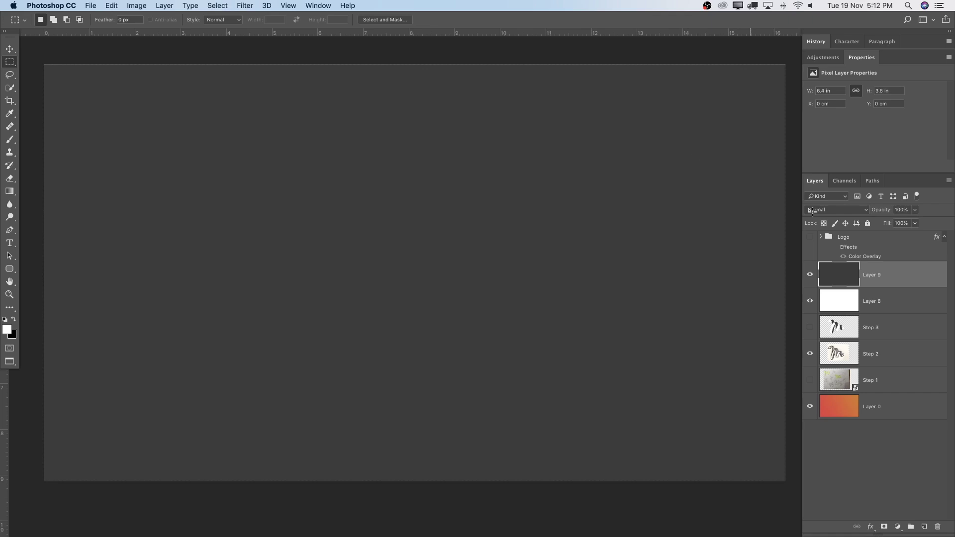
{"action": "double_click", "coordinate": [872, 275]}
{"action": "type", "text": "Grey"}
{"action": "key", "text": "Return"}
{"action": "scroll", "coordinate": [423, 279], "scroll_direction": "left", "scroll_amount": 3}
{"action": "scroll", "coordinate": [423, 279], "scroll_direction": "up", "scroll_amount": 1}
{"action": "double_click", "coordinate": [879, 303]}
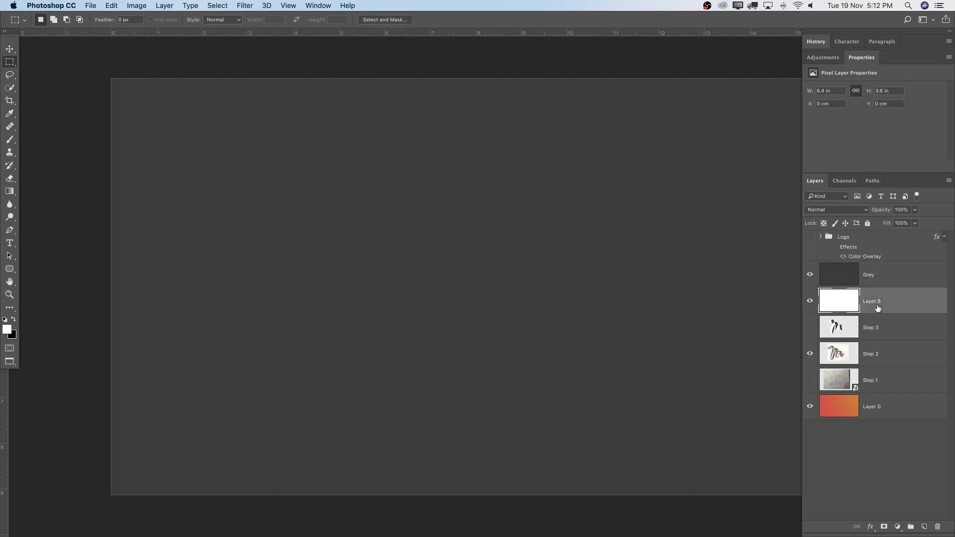
{"action": "key", "text": "Escape"}
{"action": "double_click", "coordinate": [877, 303]}
{"action": "type", "text": "White"}
{"action": "key", "text": "Return"}
Step: Hide the White and Grey layers, and make the Step 2 layer active for tracing with the Pen tool
{"action": "left_click", "coordinate": [809, 300]}
{"action": "left_click", "coordinate": [809, 274]}
{"action": "left_click", "coordinate": [873, 362]}
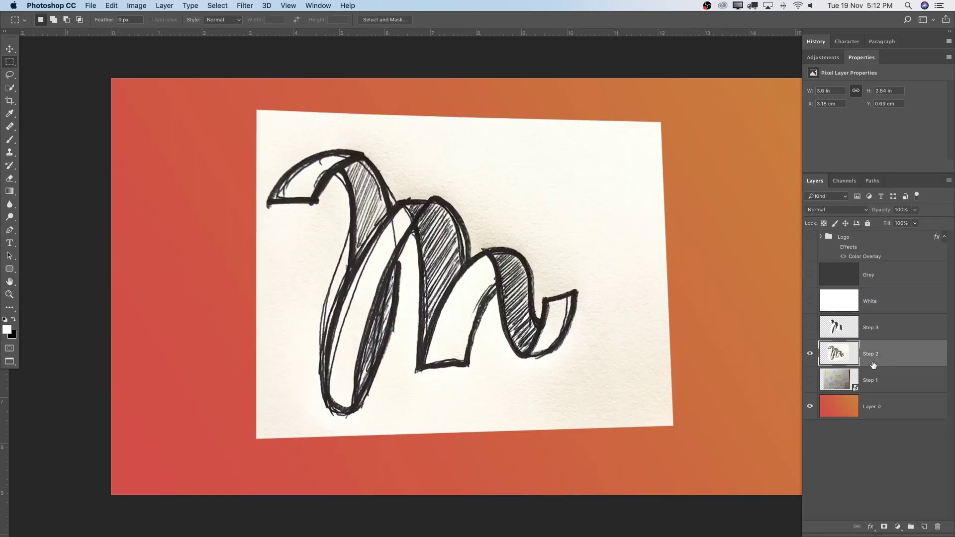
{"action": "key", "text": "p"}
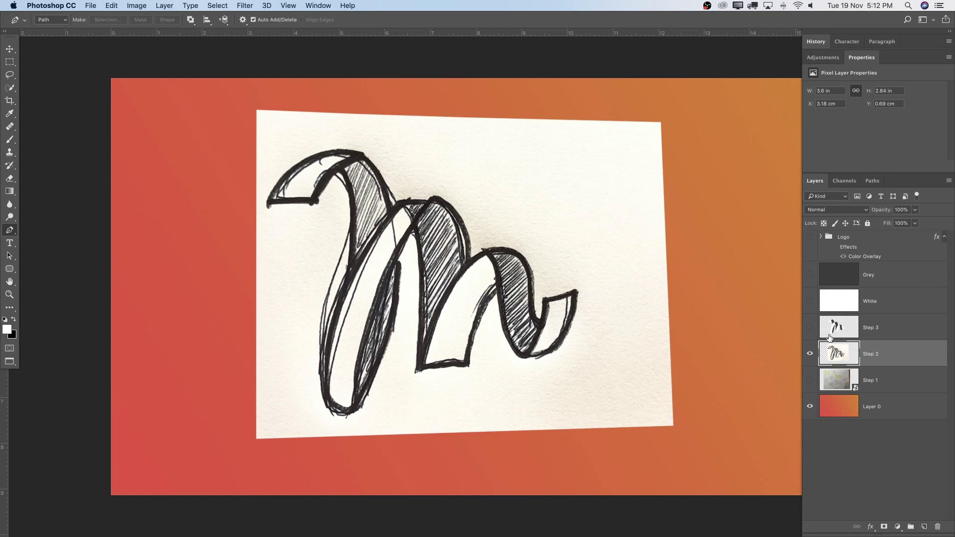
Step: Examine the Step 3 artwork over and without the sketch, and return to the Step 2 drawing as the active layer
{"action": "left_click", "coordinate": [810, 327]}
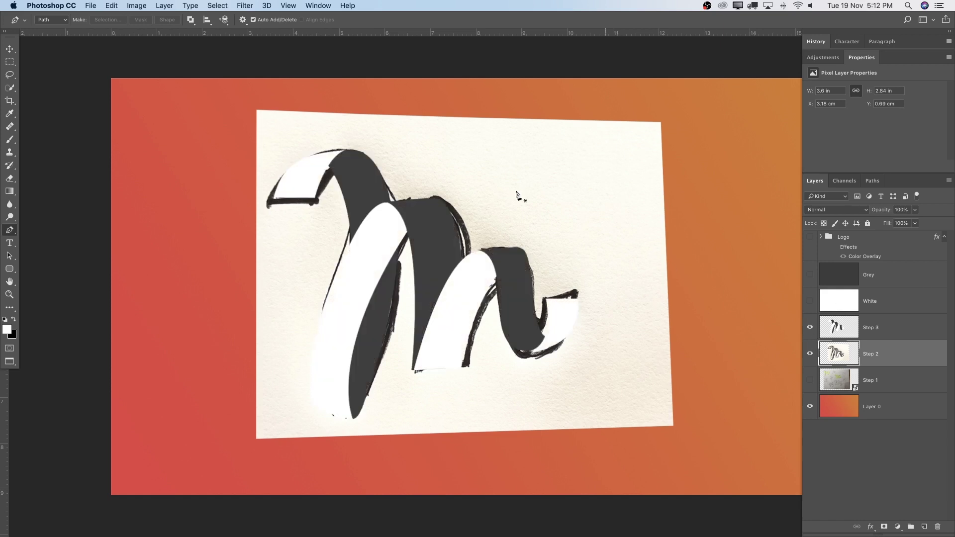
{"action": "left_click", "coordinate": [809, 354]}
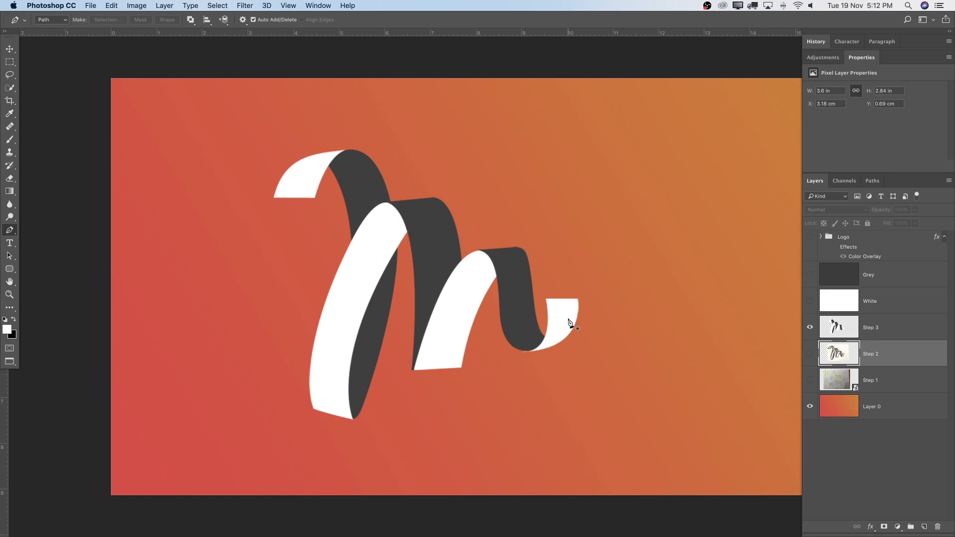
{"action": "left_click", "coordinate": [901, 306]}
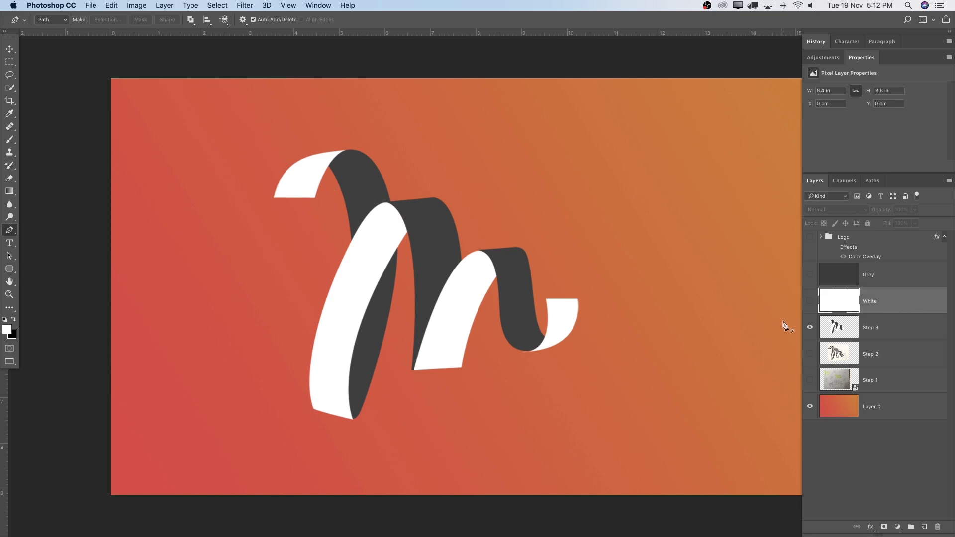
{"action": "left_click", "coordinate": [809, 327]}
{"action": "left_click", "coordinate": [810, 301]}
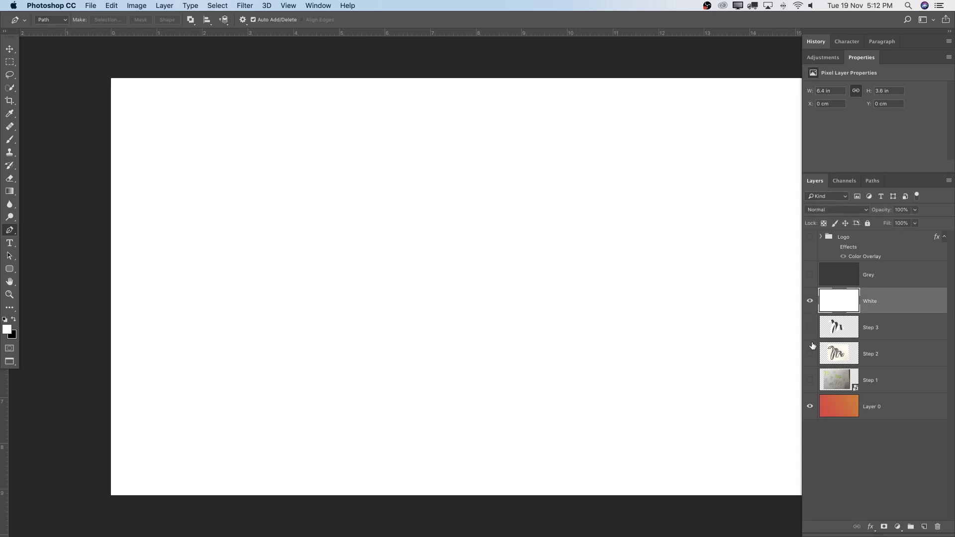
{"action": "left_click", "coordinate": [810, 354]}
{"action": "left_click", "coordinate": [810, 301]}
{"action": "left_click", "coordinate": [810, 274]}
{"action": "left_click", "coordinate": [810, 274]}
{"action": "left_click", "coordinate": [864, 356]}
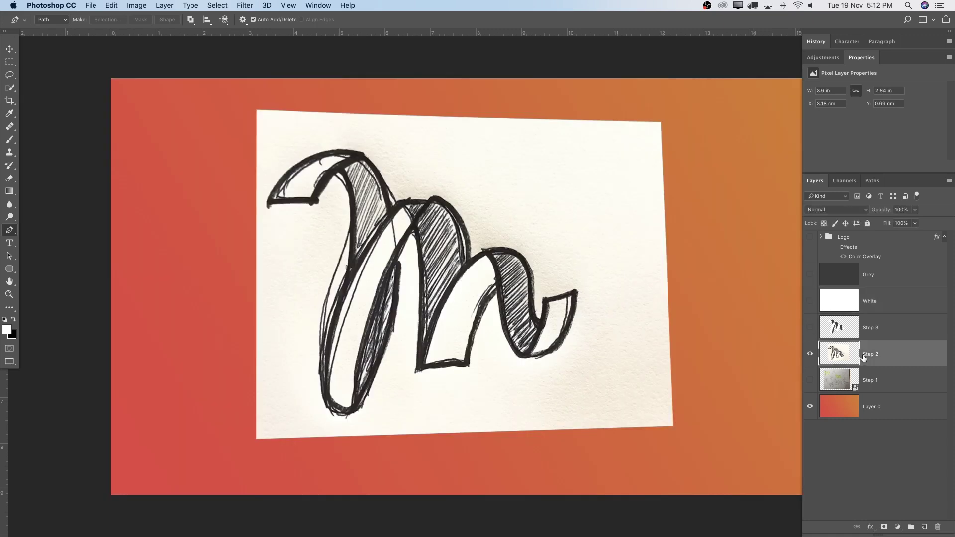
Step: Trace the curved white tip at the start of the M as a closed path with the Pen tool
{"action": "left_click", "coordinate": [268, 202]}
{"action": "left_click", "coordinate": [313, 202]}
{"action": "left_click_drag", "start_coordinate": [359, 157], "coordinate": [405, 147]}
{"action": "left_click_drag", "start_coordinate": [361, 135], "coordinate": [384, 158]}
{"action": "left_click", "coordinate": [269, 202]}
{"action": "left_click_drag", "start_coordinate": [270, 204], "coordinate": [249, 248]}
Step: Trace the long slanted white stroke of the M as a closed path
{"action": "left_click", "coordinate": [357, 408]}
{"action": "mouse_move", "coordinate": [400, 200]}
{"action": "left_mouse_down"}
{"action": "mouse_move", "coordinate": [452, 174]}
{"action": "mouse_move", "coordinate": [411, 208]}
{"action": "left_mouse_up"}
{"action": "left_click", "coordinate": [437, 202]}
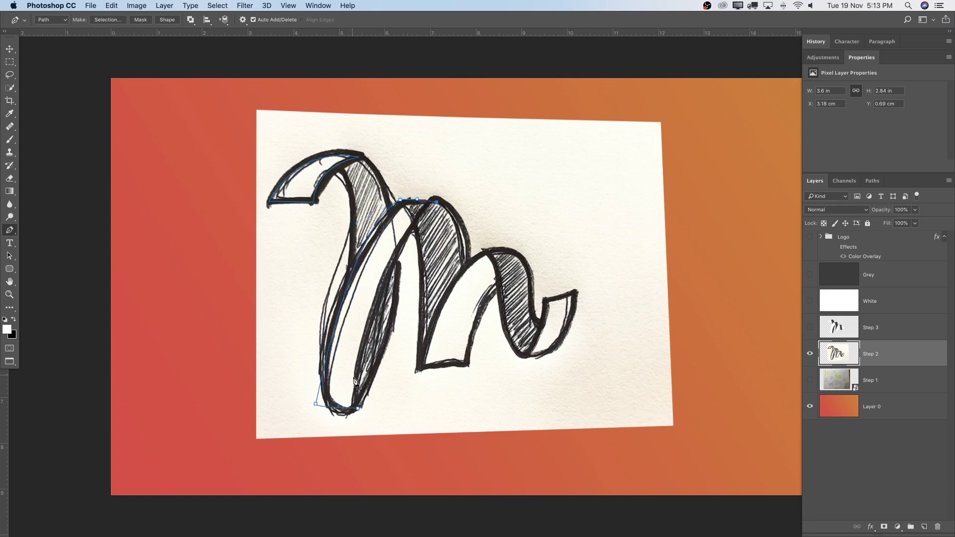
{"action": "left_click_drag", "start_coordinate": [359, 408], "coordinate": [377, 471]}
Step: Trace the middle white stroke of the M as a closed path, redoing the curve handle at its lower end
{"action": "left_click", "coordinate": [417, 371]}
{"action": "left_click_drag", "start_coordinate": [494, 251], "coordinate": [507, 277]}
{"action": "left_click_drag", "start_coordinate": [464, 365], "coordinate": [447, 386]}
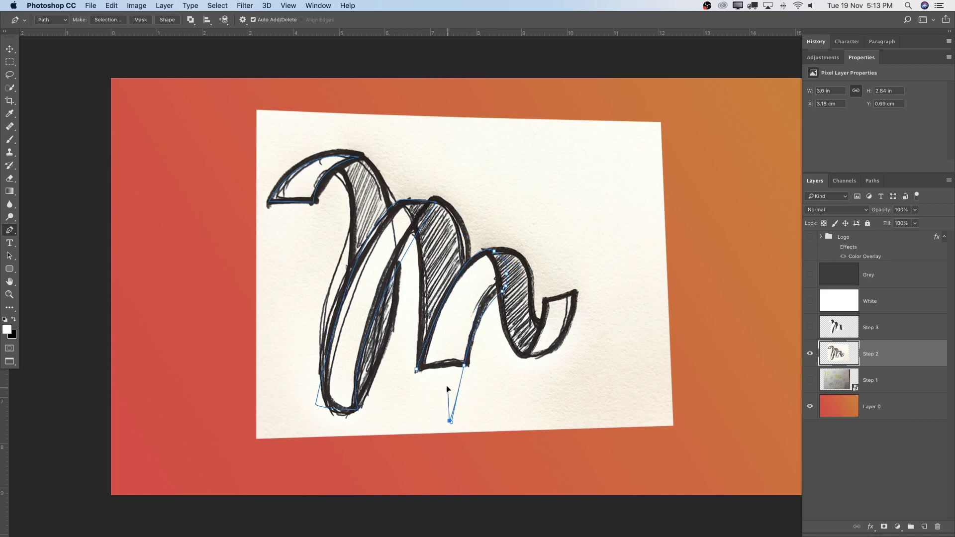
{"action": "key", "text": "super+z"}
{"action": "left_click_drag", "start_coordinate": [451, 422], "coordinate": [454, 357]}
{"action": "left_click", "coordinate": [417, 370]}
Step: Trace the small white tail at the end of the M as a closed path
{"action": "left_click", "coordinate": [545, 301]}
{"action": "left_click", "coordinate": [579, 291]}
{"action": "mouse_move", "coordinate": [525, 356]}
{"action": "left_mouse_down"}
{"action": "mouse_move", "coordinate": [487, 342]}
{"action": "mouse_move", "coordinate": [470, 359]}
{"action": "mouse_move", "coordinate": [525, 354]}
{"action": "left_mouse_up"}
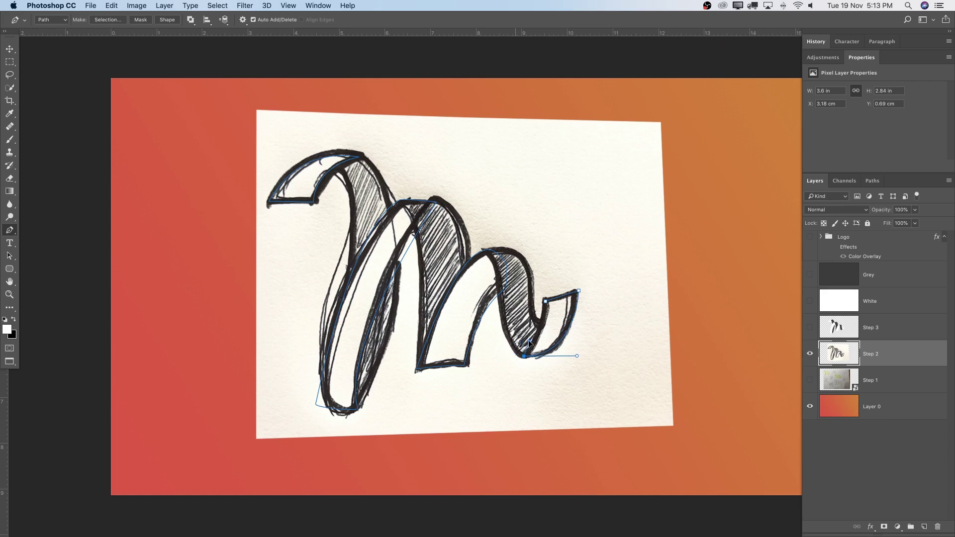
{"action": "left_click", "coordinate": [546, 303]}
Step: Apply the traced paths to the White layer as a vector mask and make that layer visible without the sketch
{"action": "left_click", "coordinate": [810, 353]}
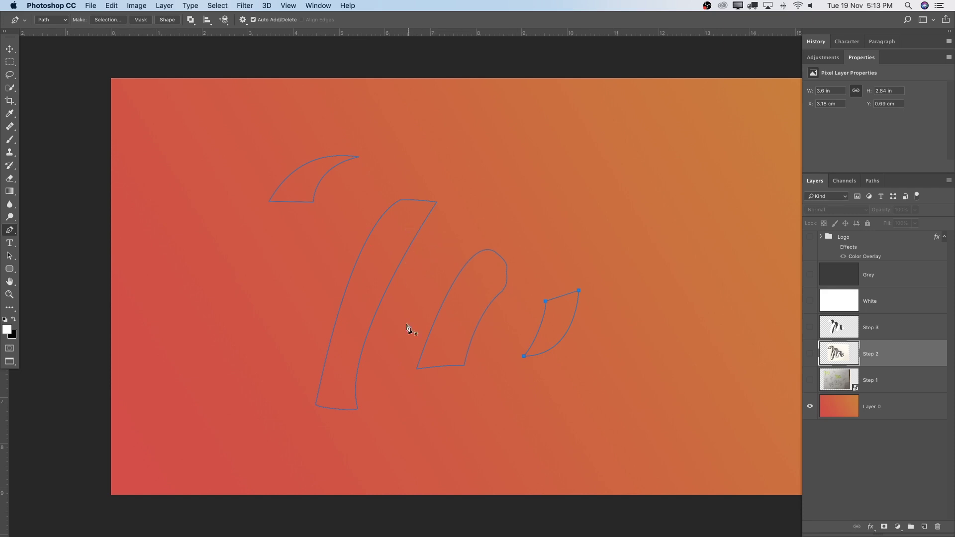
{"action": "left_click", "coordinate": [810, 354]}
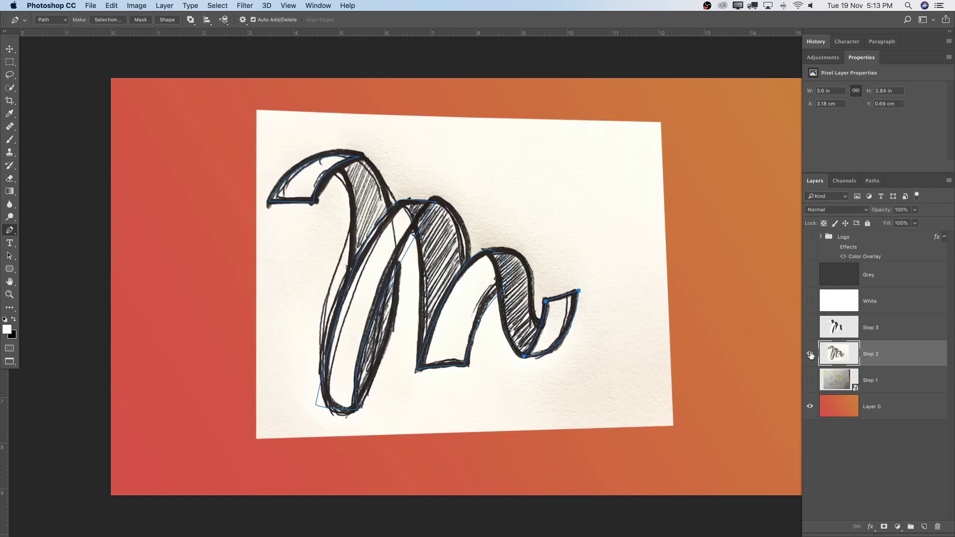
{"action": "left_click", "coordinate": [809, 354]}
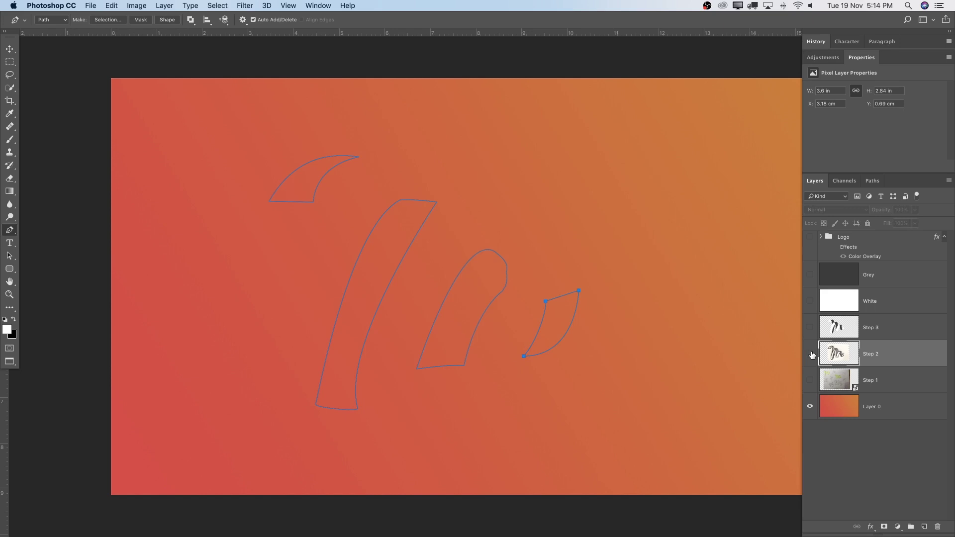
{"action": "right_click", "coordinate": [376, 258]}
{"action": "left_click", "coordinate": [675, 287]}
{"action": "left_click", "coordinate": [899, 308]}
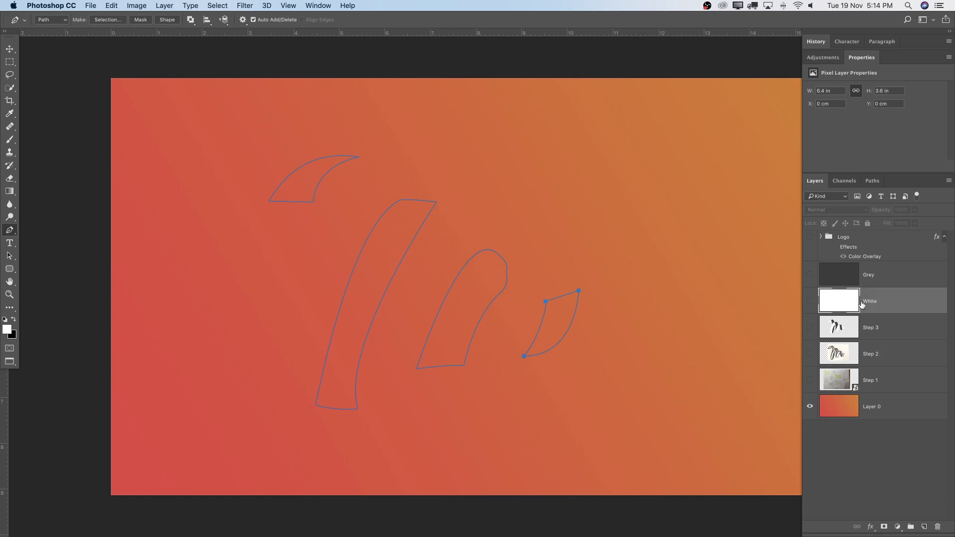
{"action": "right_click", "coordinate": [385, 247]}
{"action": "left_click", "coordinate": [411, 247]}
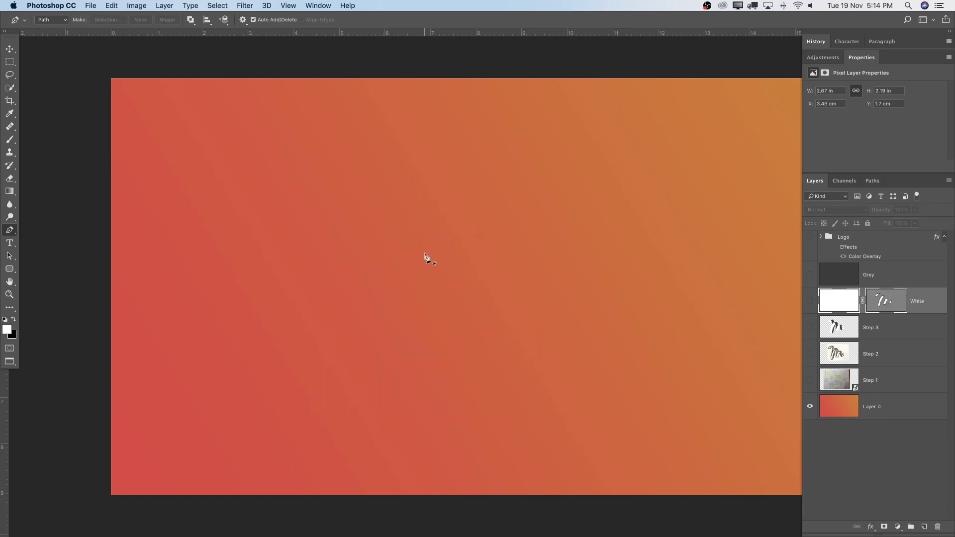
{"action": "left_click", "coordinate": [810, 302]}
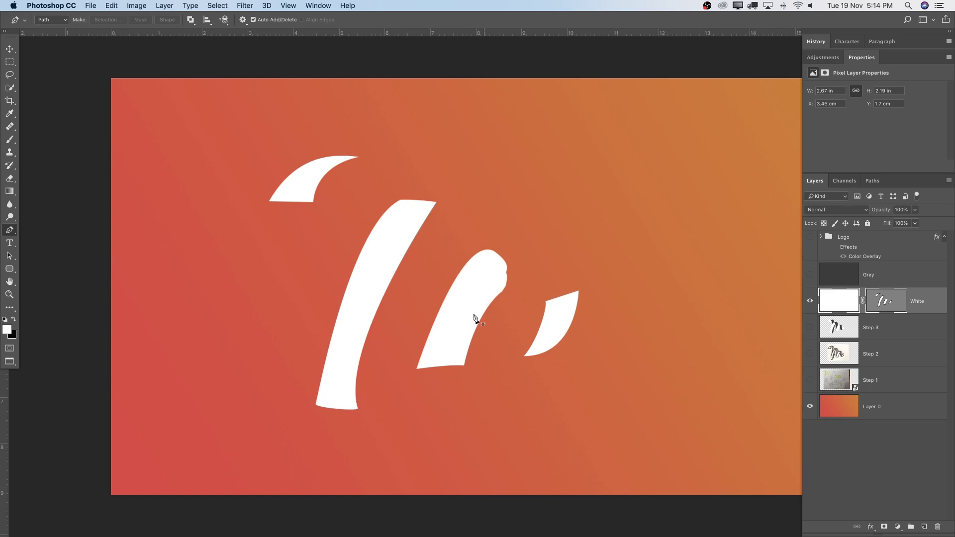
Step: Show the Step 2 drawing beneath the white shapes and set its blend mode to Darken
{"action": "left_click", "coordinate": [809, 354]}
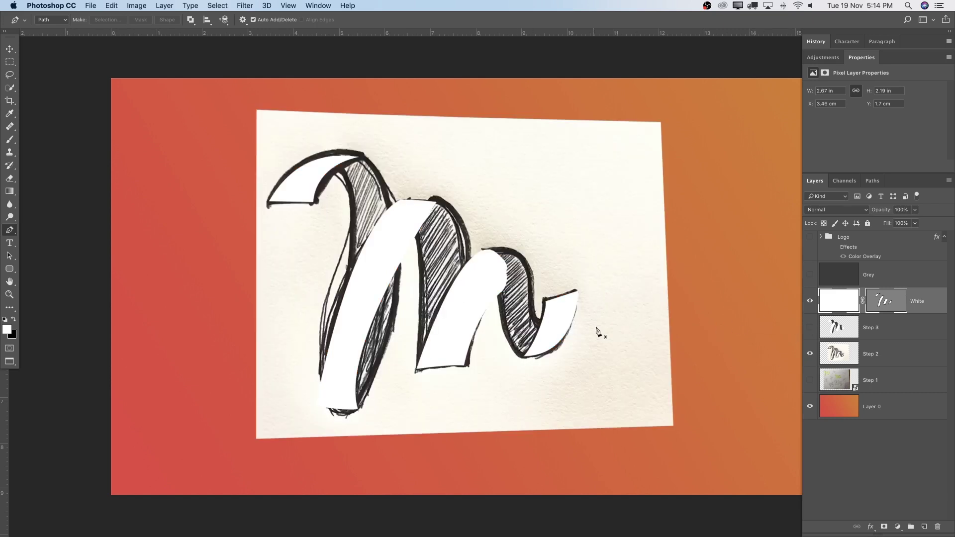
{"action": "left_click", "coordinate": [878, 354]}
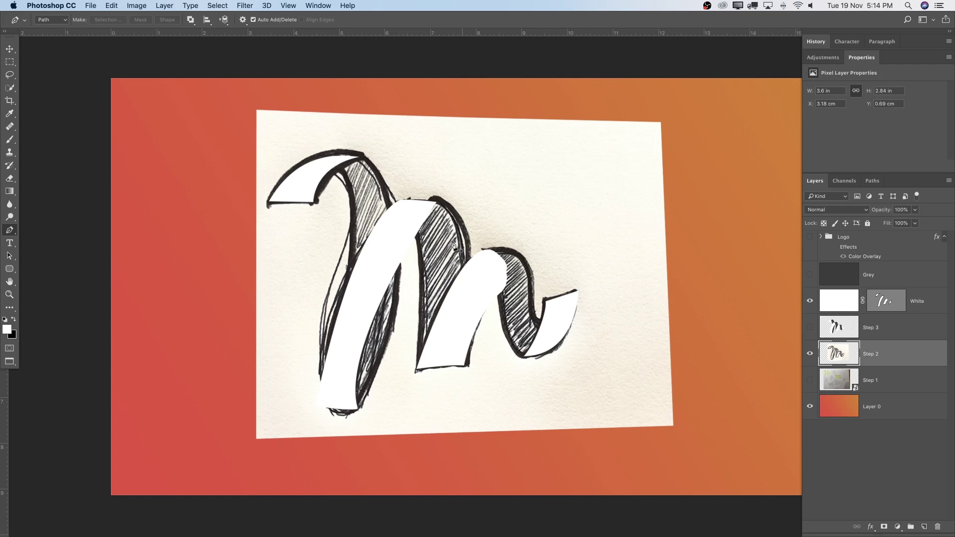
{"action": "left_click", "coordinate": [844, 212]}
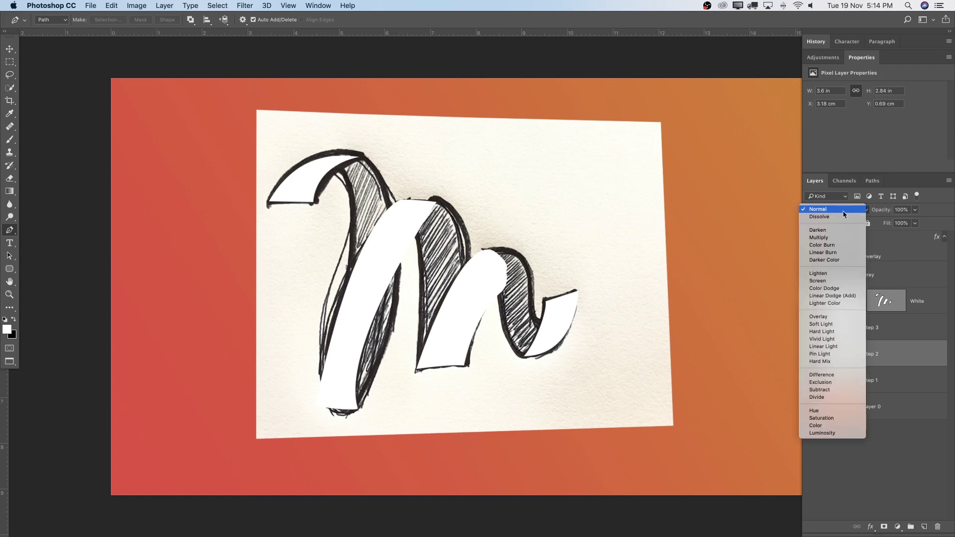
{"action": "left_click", "coordinate": [833, 229]}
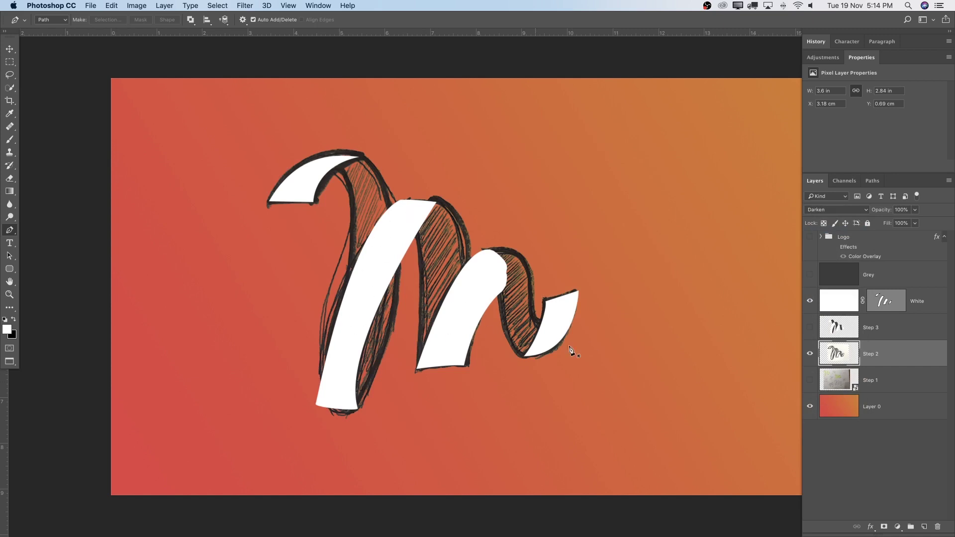
Step: Reshape the outer edge of the long white stroke in the White layer's vector mask by adjusting the curve handles at both ends
{"action": "left_click", "coordinate": [886, 311]}
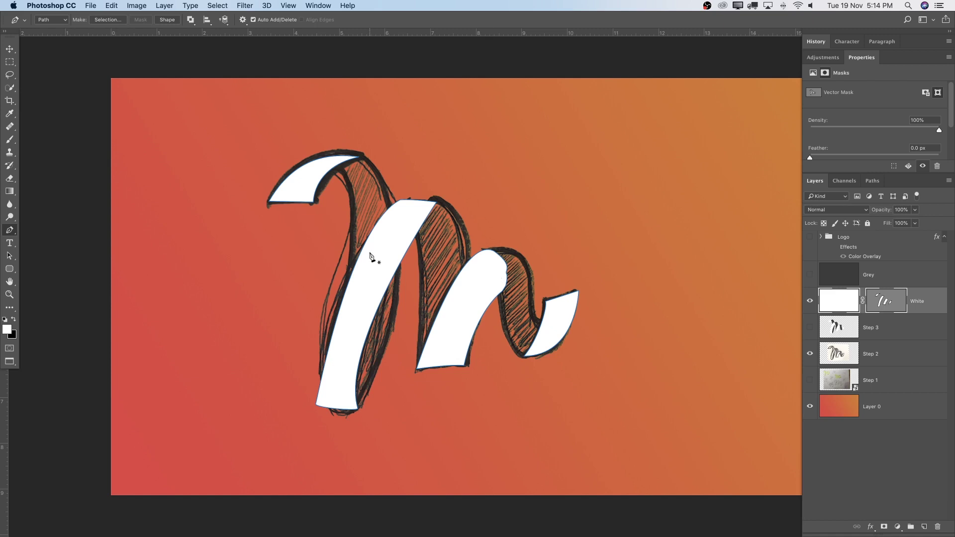
{"action": "key", "text": "z"}
{"action": "left_click_drag", "start_coordinate": [371, 286], "coordinate": [386, 290]}
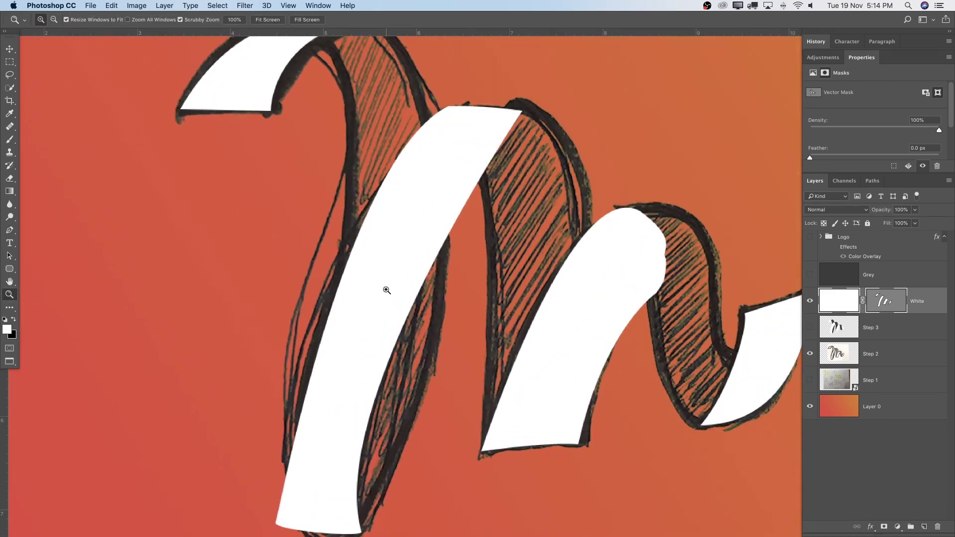
{"action": "key", "text": "p"}
{"action": "scroll", "coordinate": [373, 281], "scroll_direction": "down", "scroll_amount": 3}
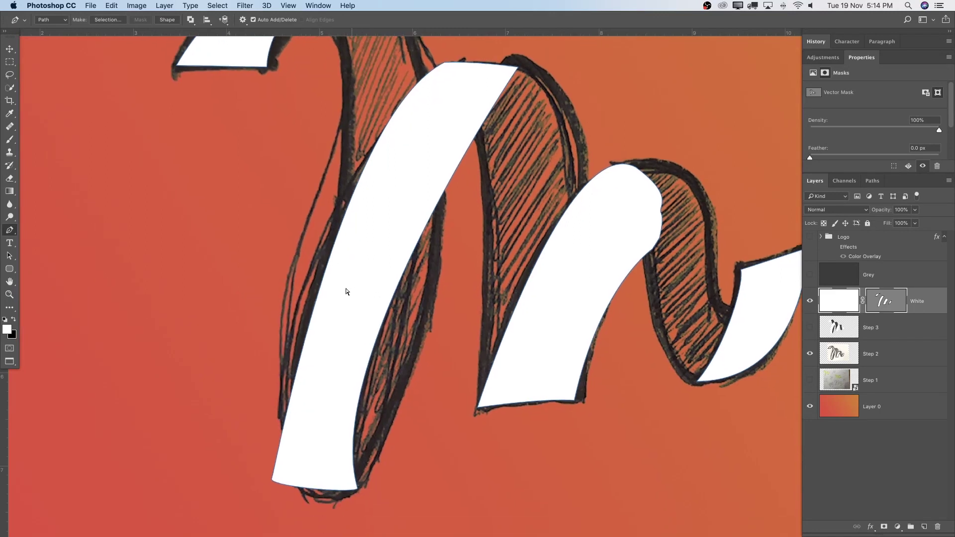
{"action": "left_click", "coordinate": [312, 317], "text": "super"}
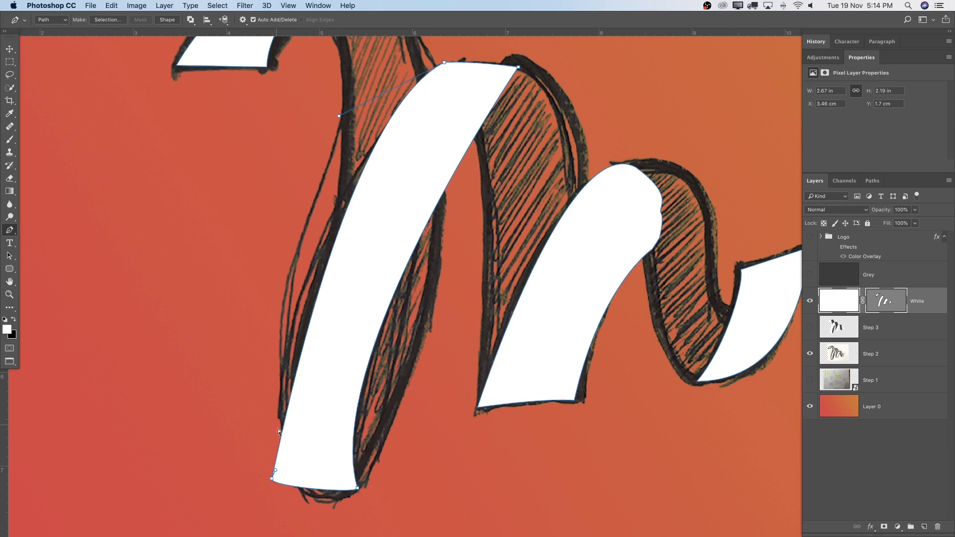
{"action": "left_click_drag", "start_coordinate": [277, 473], "coordinate": [259, 434]}
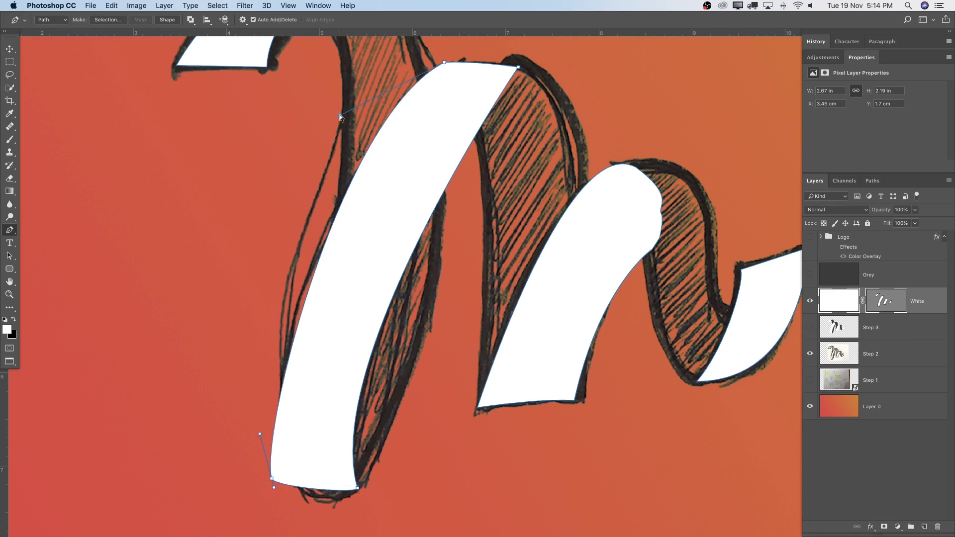
{"action": "left_click_drag", "start_coordinate": [341, 118], "coordinate": [346, 92]}
Step: Bend the straight top edge of the long white stroke into a rounded curve
{"action": "left_click", "coordinate": [561, 67], "text": "super"}
{"action": "left_click", "coordinate": [504, 67], "text": "super"}
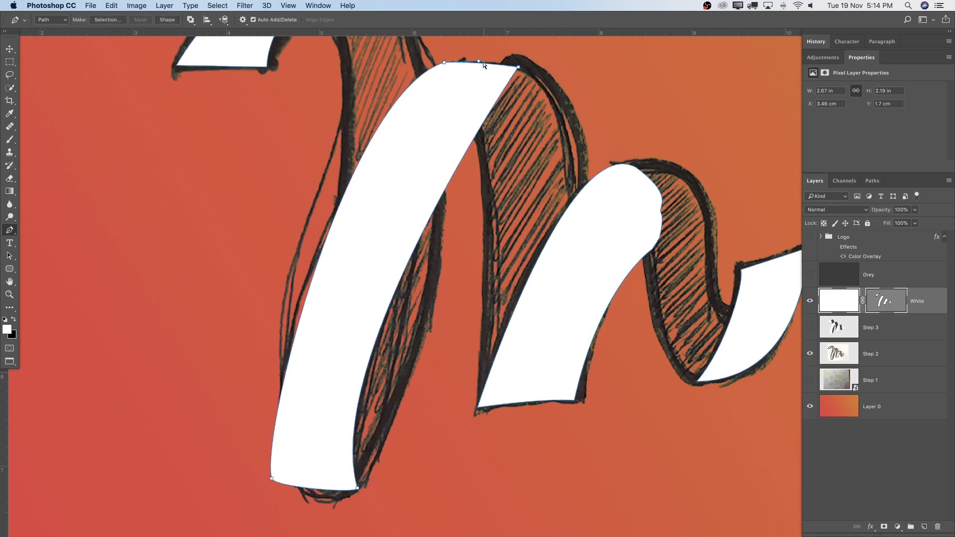
{"action": "scroll", "coordinate": [505, 53], "scroll_direction": "up", "scroll_amount": 1}
{"action": "left_click_drag", "start_coordinate": [495, 53], "coordinate": [515, 55]}
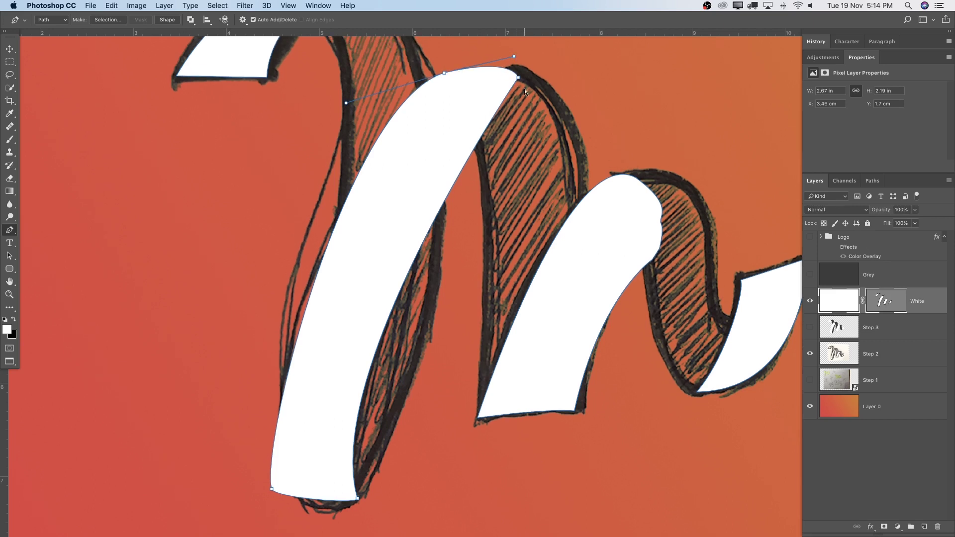
{"action": "key", "text": "Return"}
{"action": "key", "text": "z"}
{"action": "left_click_drag", "start_coordinate": [460, 294], "coordinate": [443, 296]}
{"action": "left_click_drag", "start_coordinate": [512, 274], "coordinate": [416, 293]}
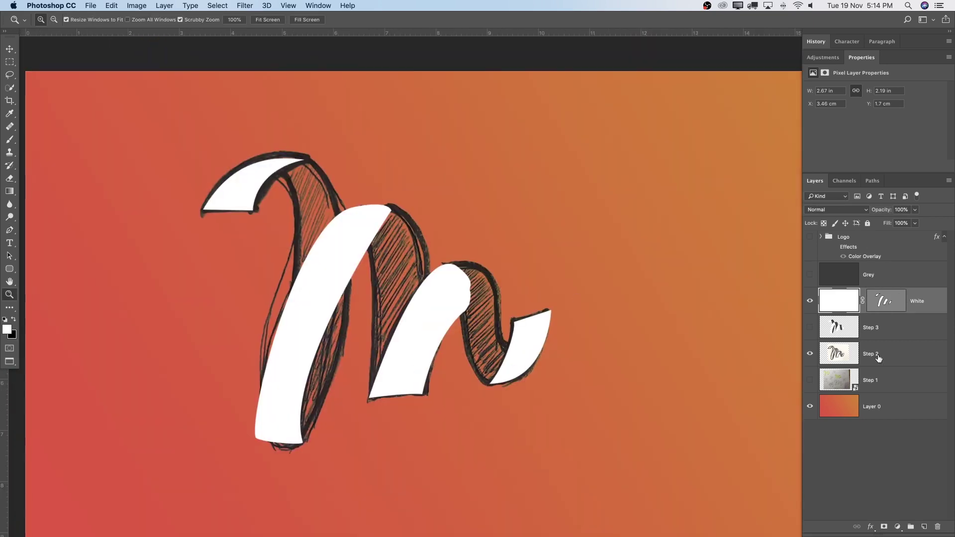
Step: Hide the White and Step 2 layers and show the Step 3 drawing
{"action": "left_click", "coordinate": [810, 300]}
{"action": "left_click", "coordinate": [810, 354]}
{"action": "left_click", "coordinate": [810, 327]}
{"action": "left_click", "coordinate": [880, 334]}
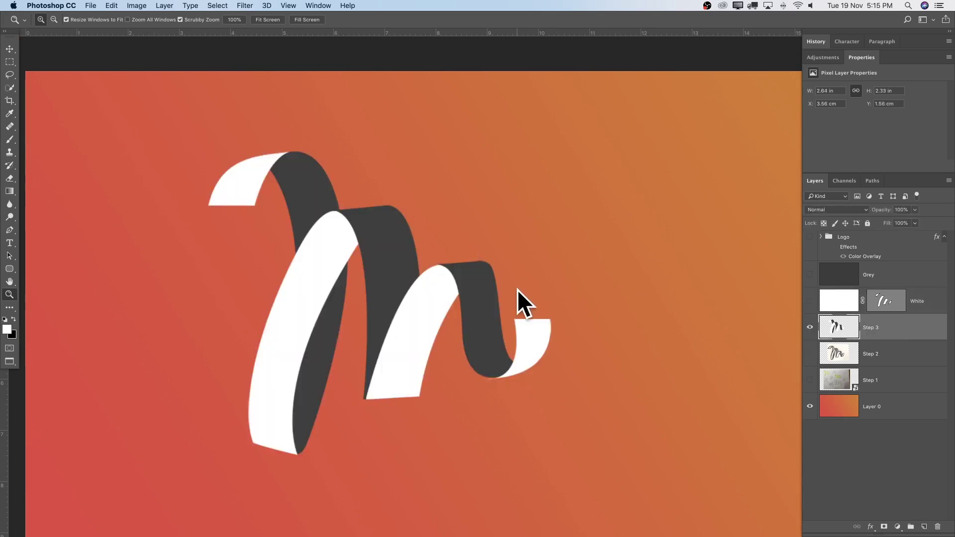
{"action": "left_click_drag", "start_coordinate": [479, 307], "coordinate": [498, 284]}
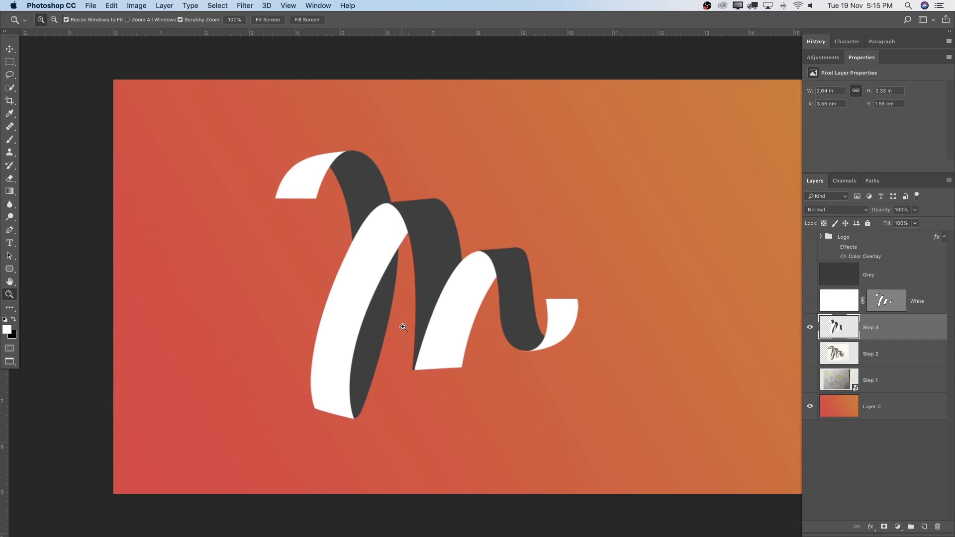
Step: Delete the vector mask from the White layer
{"action": "left_click", "coordinate": [934, 304]}
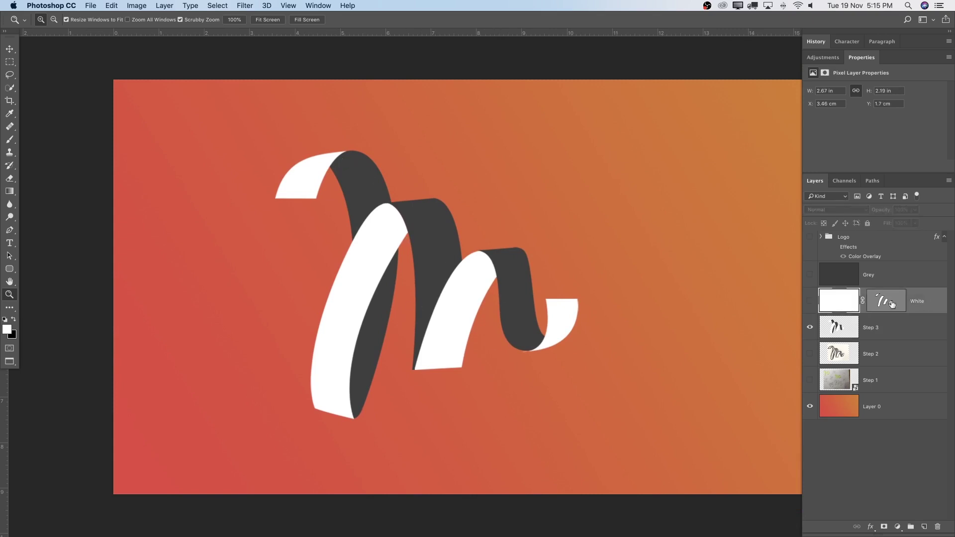
{"action": "right_click", "coordinate": [891, 303]}
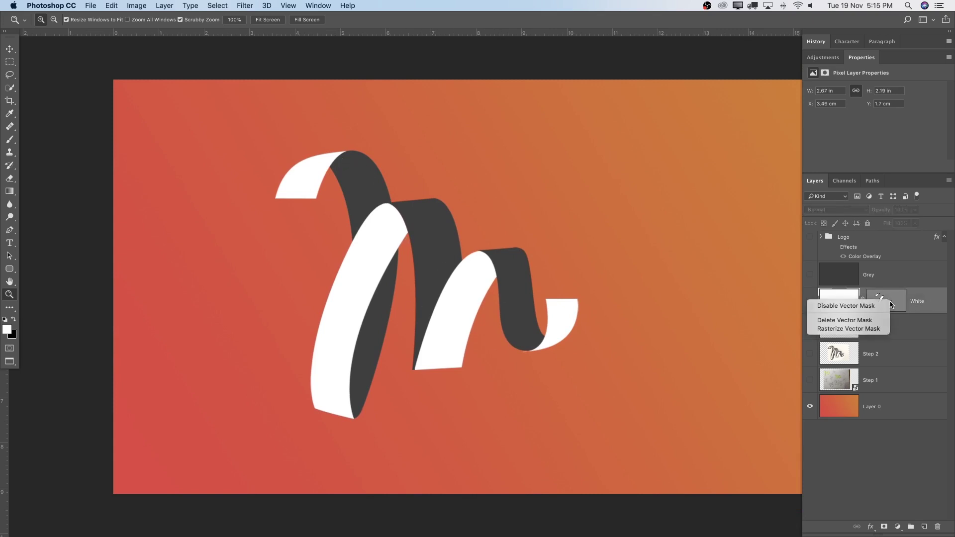
{"action": "left_click", "coordinate": [844, 320]}
Step: Compare the Step 2 sketch with the refined Step 3 drawing by toggling their visibility, ending with only Step 3 shown
{"action": "left_click", "coordinate": [810, 353]}
{"action": "left_click", "coordinate": [810, 328]}
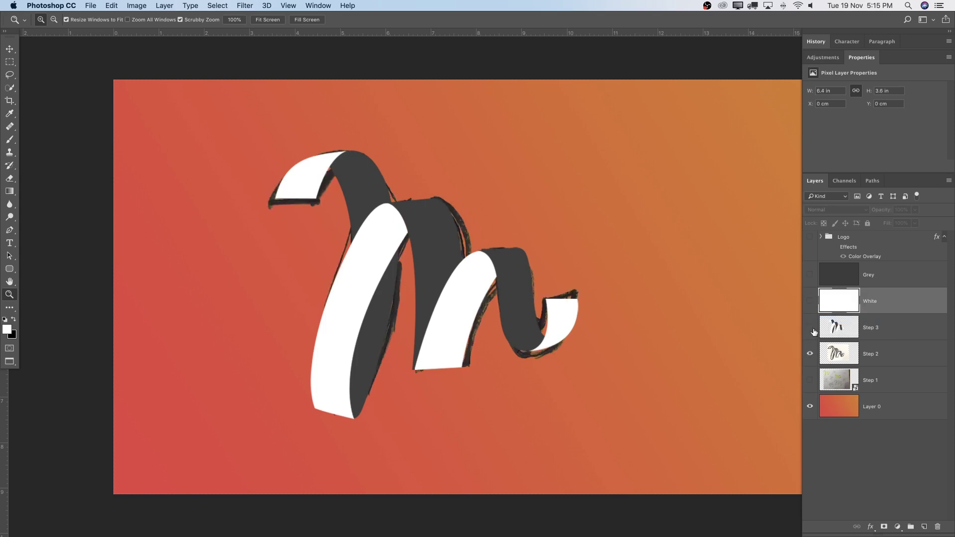
{"action": "left_click", "coordinate": [810, 328]}
{"action": "left_click", "coordinate": [810, 353]}
{"action": "left_click", "coordinate": [831, 331]}
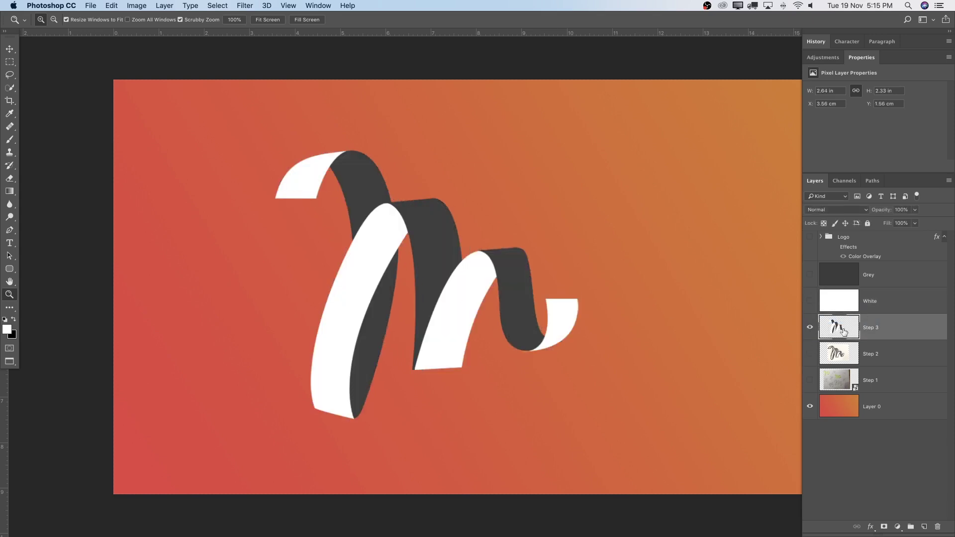
{"action": "left_click", "coordinate": [809, 327]}
{"action": "left_click", "coordinate": [809, 353]}
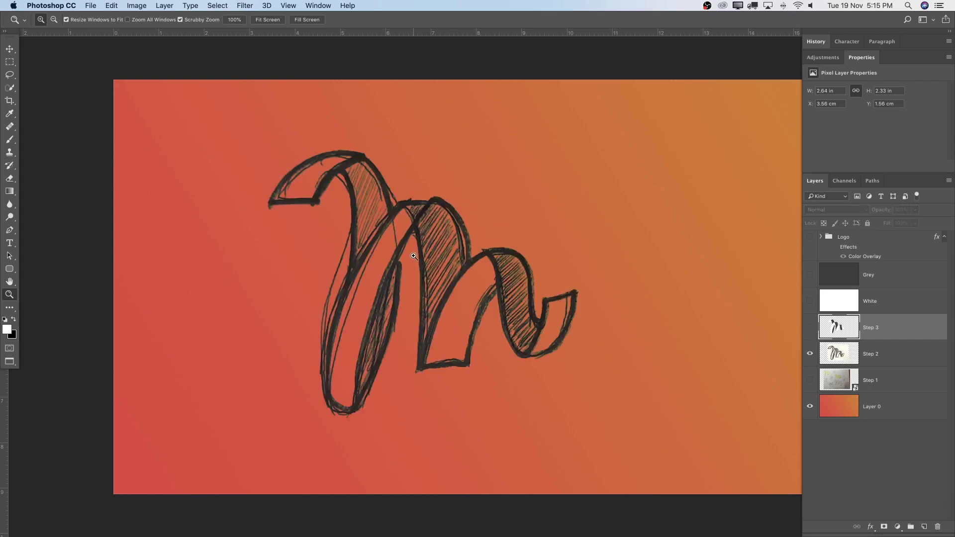
{"action": "left_click", "coordinate": [810, 354]}
{"action": "left_click", "coordinate": [810, 328]}
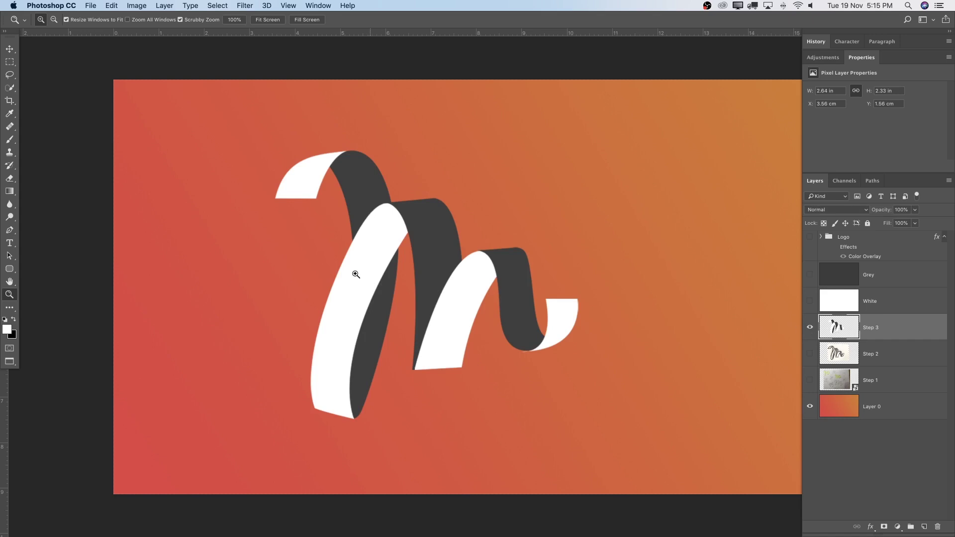
Step: Trace the white flap at the start of the M and the long white stroke on Step 3 as closed paths
{"action": "left_click", "coordinate": [890, 306]}
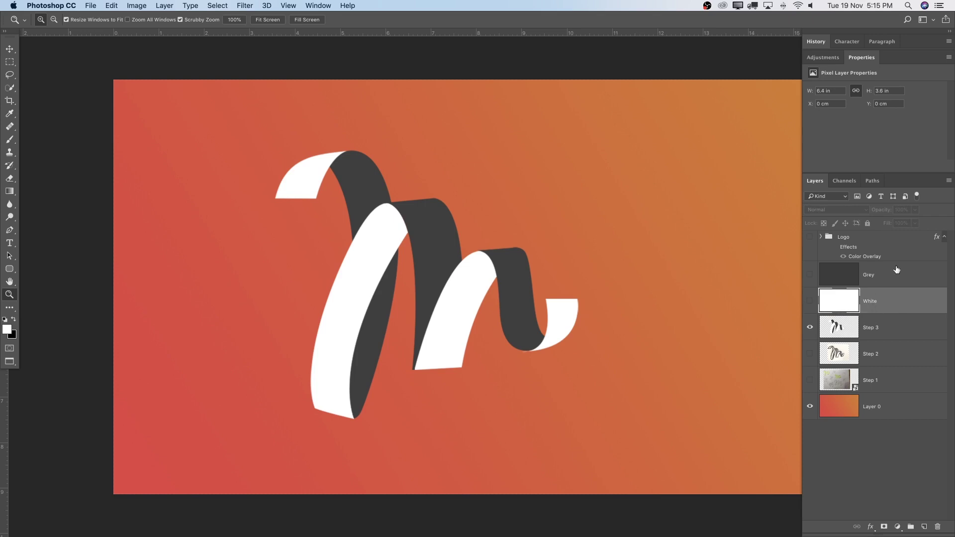
{"action": "left_click", "coordinate": [861, 281]}
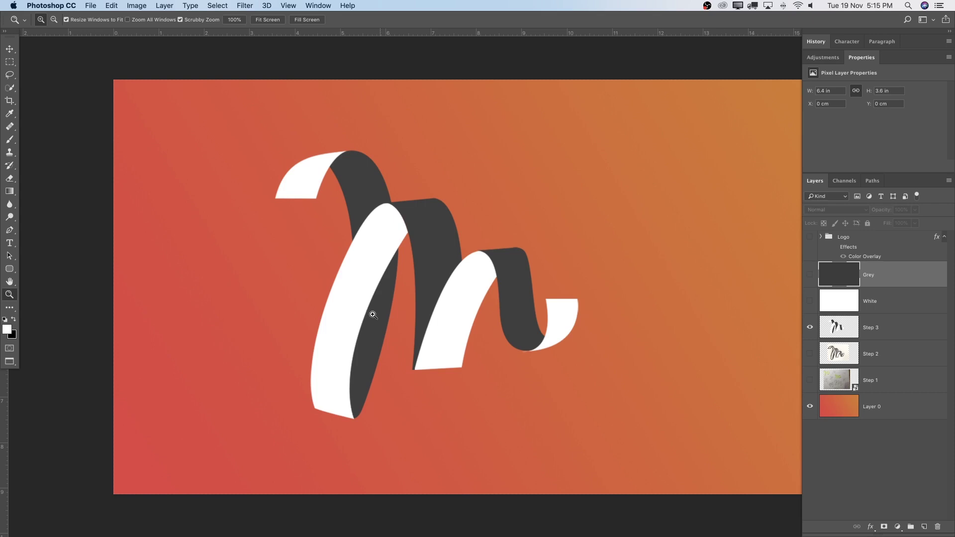
{"action": "left_click", "coordinate": [876, 327]}
{"action": "left_click", "coordinate": [421, 254]}
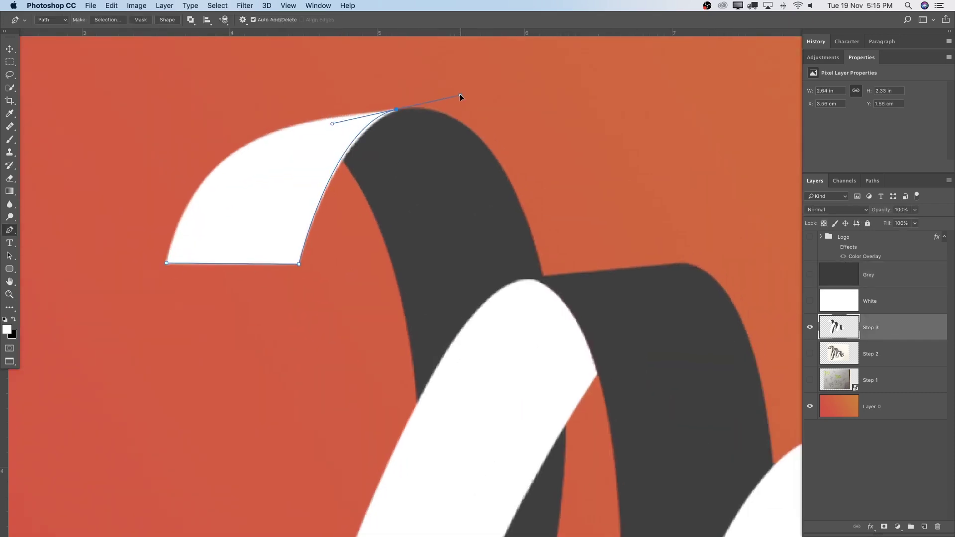
{"action": "left_click_drag", "start_coordinate": [389, 184], "coordinate": [428, 219]}
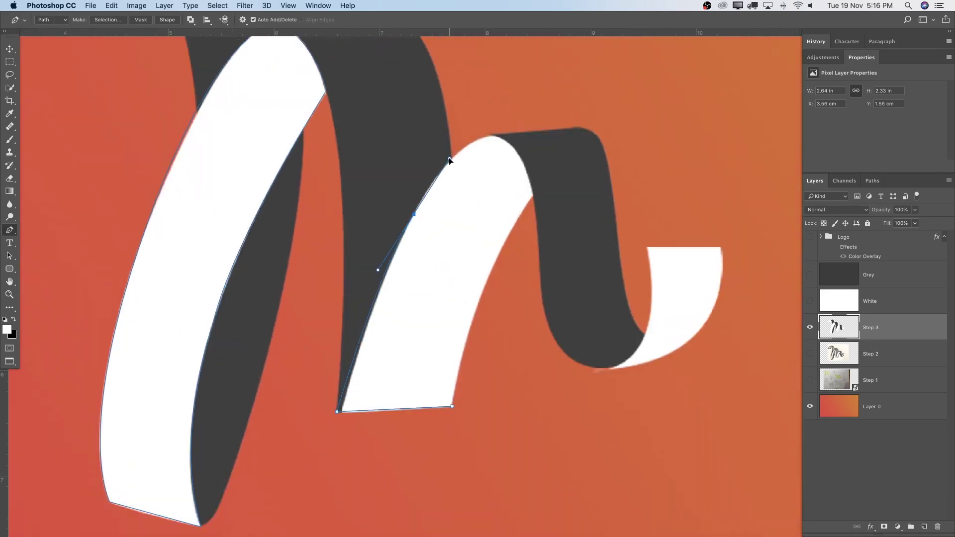
Step: Trace the middle white stroke of the Step 3 drawing as a closed path
{"action": "left_click", "coordinate": [501, 138]}
{"action": "left_click", "coordinate": [533, 196]}
{"action": "left_click_drag", "start_coordinate": [476, 313], "coordinate": [463, 357]}
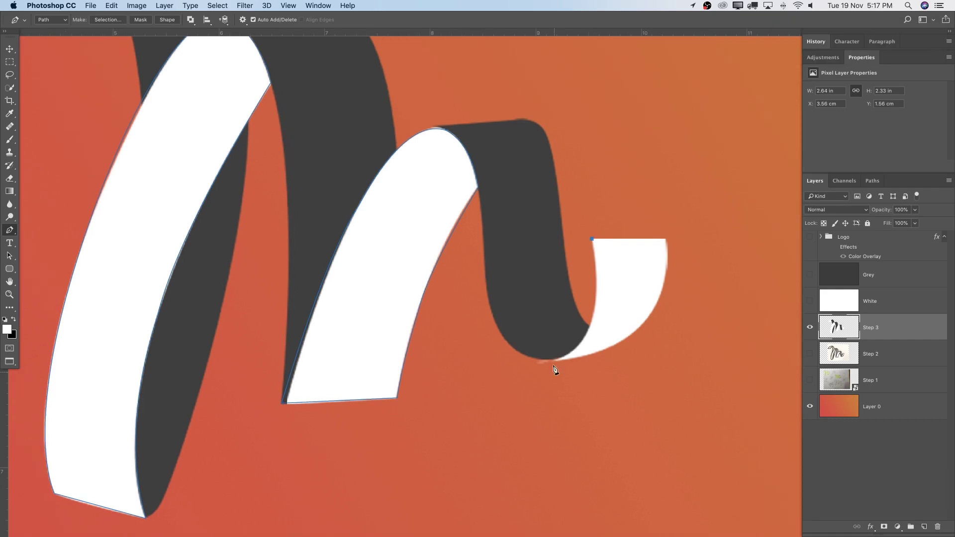
Step: Trace the small white tail at the end of the Step 3 drawing as a closed path
{"action": "left_click", "coordinate": [591, 238]}
{"action": "left_click_drag", "start_coordinate": [665, 240], "coordinate": [662, 138]}
{"action": "key", "text": "z"}
{"action": "left_click_drag", "start_coordinate": [656, 262], "coordinate": [626, 264]}
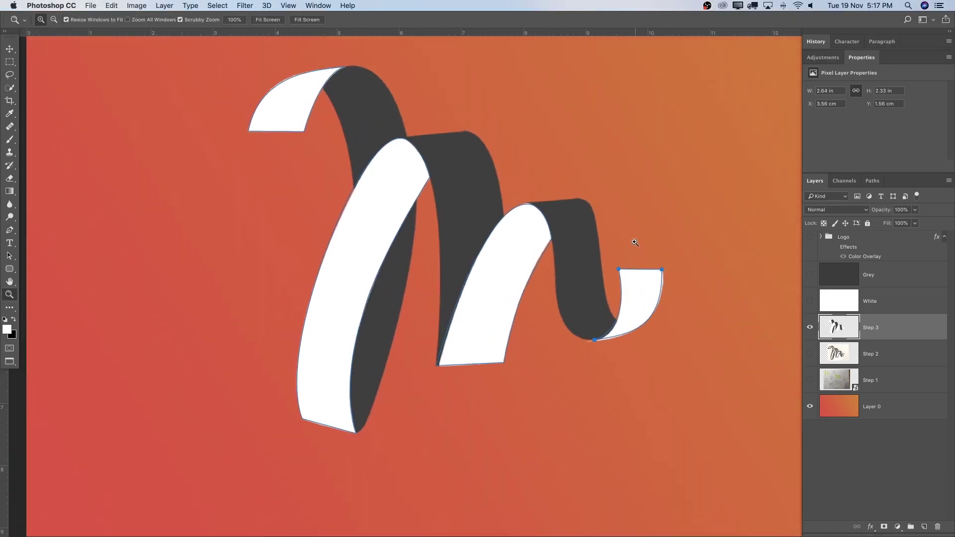
{"action": "scroll", "coordinate": [634, 242], "scroll_direction": "up", "scroll_amount": 2}
Step: Apply the newly traced white shapes to the White layer as a vector mask
{"action": "left_click", "coordinate": [884, 309]}
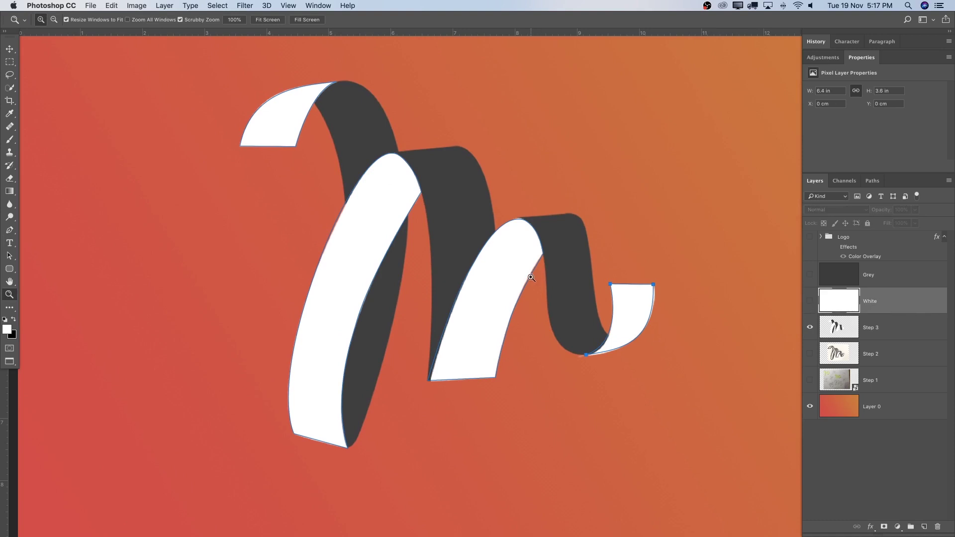
{"action": "key", "text": "p"}
{"action": "right_click", "coordinate": [507, 271]}
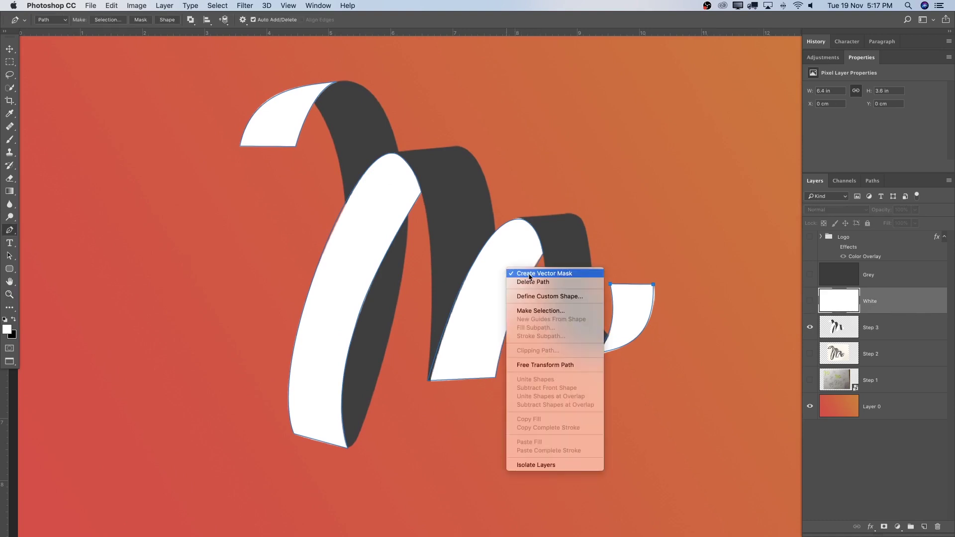
{"action": "left_click", "coordinate": [529, 275]}
Step: Check the masked white shapes without the Step 3 drawing, and return to showing only the drawing
{"action": "left_click", "coordinate": [810, 326]}
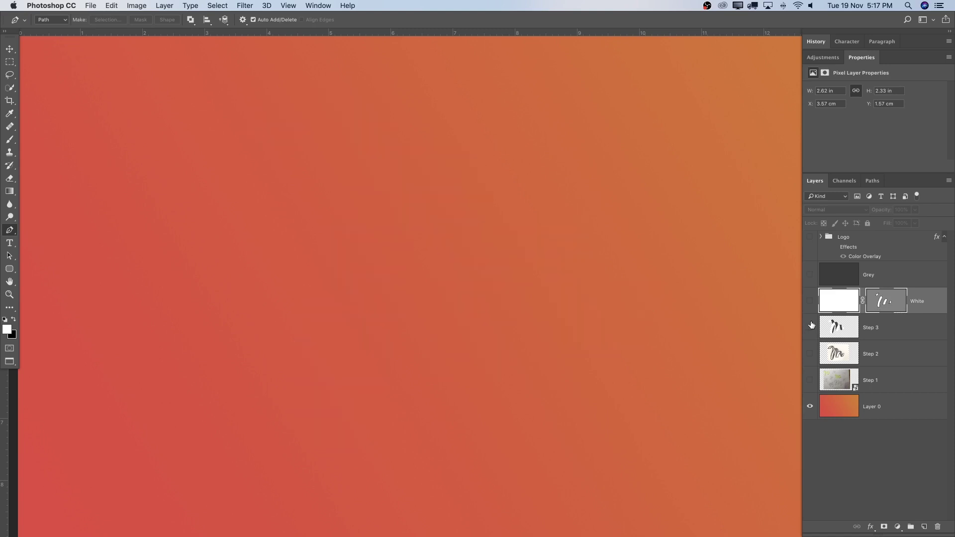
{"action": "left_click", "coordinate": [810, 301]}
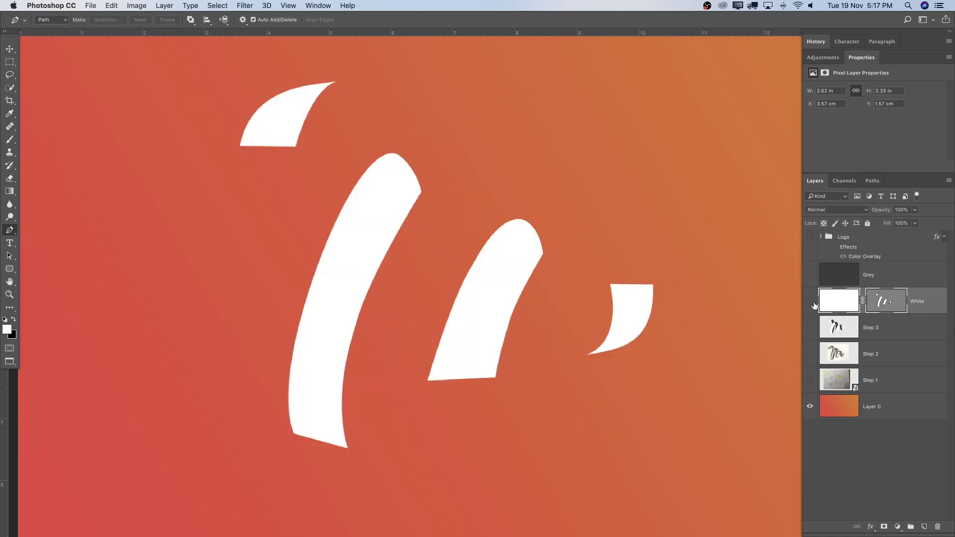
{"action": "left_click", "coordinate": [810, 302]}
{"action": "left_click", "coordinate": [810, 283]}
{"action": "left_click", "coordinate": [810, 327]}
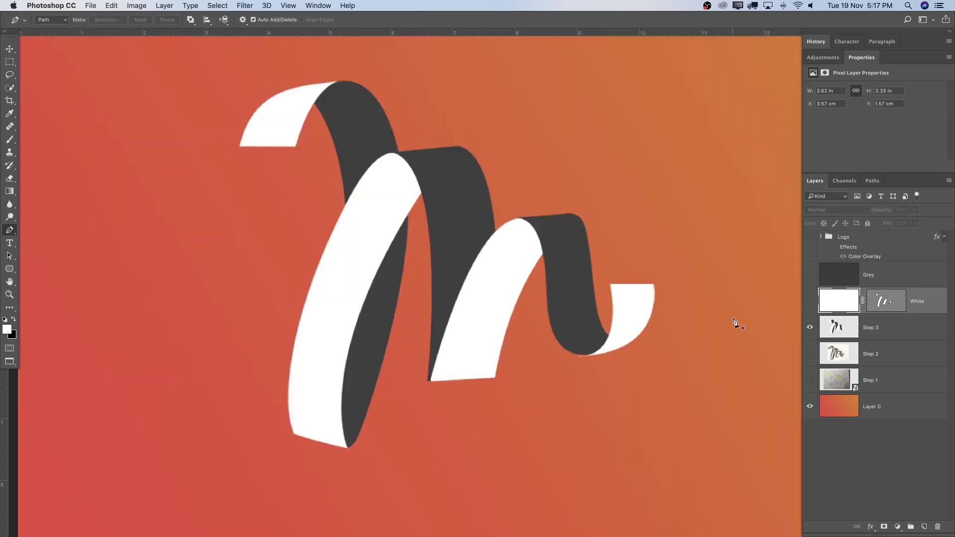
Step: Trace the first dark band, from the opening flap down to the bottom of the long stroke, as a closed path running behind the white
{"action": "key", "text": "z"}
{"action": "left_click", "coordinate": [348, 105]}
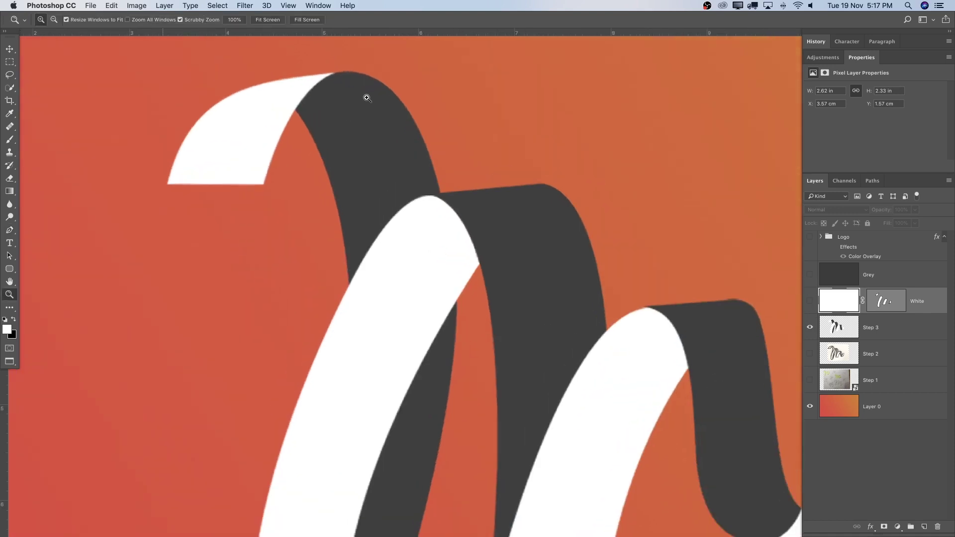
{"action": "key", "text": "p"}
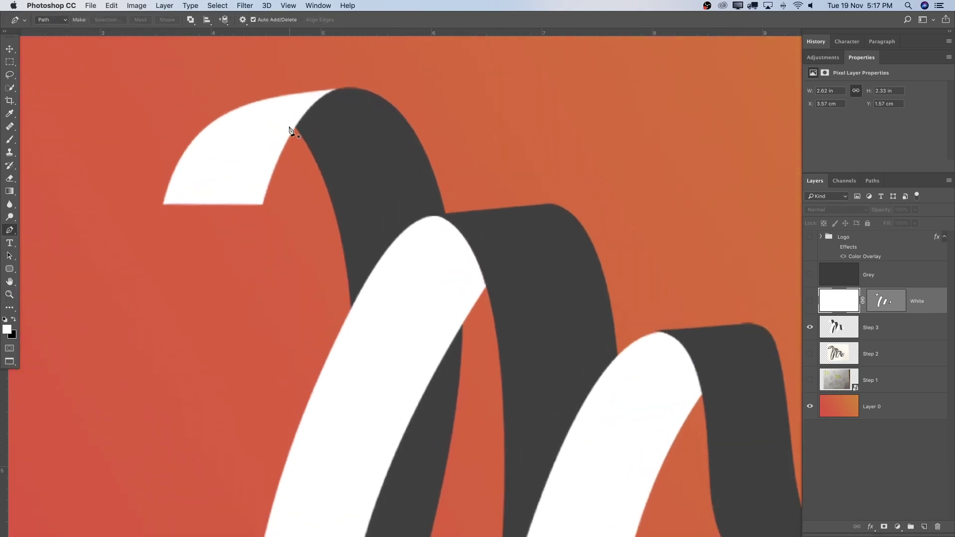
{"action": "left_click", "coordinate": [295, 125]}
{"action": "scroll", "coordinate": [358, 139], "scroll_direction": "down", "scroll_amount": 2}
{"action": "left_click_drag", "start_coordinate": [347, 275], "coordinate": [345, 404]}
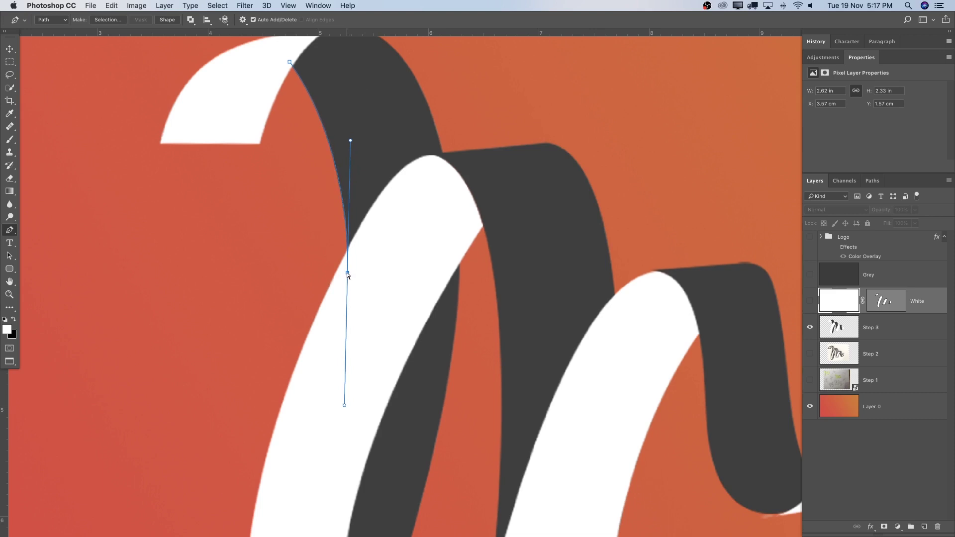
{"action": "scroll", "coordinate": [345, 348], "scroll_direction": "down", "scroll_amount": 8}
{"action": "left_click", "coordinate": [328, 350]}
{"action": "left_click", "coordinate": [333, 391]}
{"action": "left_click", "coordinate": [352, 413]}
{"action": "left_click_drag", "start_coordinate": [405, 301], "coordinate": [412, 276]}
{"action": "scroll", "coordinate": [412, 275], "scroll_direction": "up", "scroll_amount": 7}
{"action": "left_click_drag", "start_coordinate": [326, 94], "coordinate": [189, 143]}
{"action": "left_click", "coordinate": [286, 126]}
Step: Trace the second dark band between the long and middle white strokes as a closed path, converting its upper corner to a sharp turn
{"action": "scroll", "coordinate": [287, 126], "scroll_direction": "down", "scroll_amount": 5}
{"action": "left_click", "coordinate": [396, 488]}
{"action": "left_click", "coordinate": [492, 483]}
{"action": "left_click", "coordinate": [517, 244]}
{"action": "scroll", "coordinate": [517, 243], "scroll_direction": "up", "scroll_amount": 3}
{"action": "left_click_drag", "start_coordinate": [458, 158], "coordinate": [389, 60]}
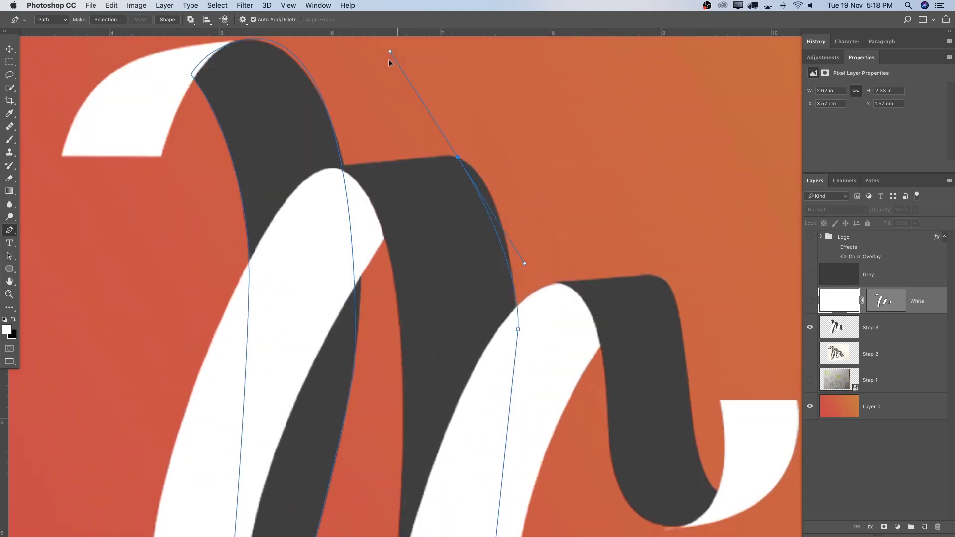
{"action": "left_click", "coordinate": [458, 158], "text": "alt"}
{"action": "left_click_drag", "start_coordinate": [401, 268], "coordinate": [414, 406]}
{"action": "left_click", "coordinate": [397, 513]}
Step: Trace the third dark band between the middle white stroke and the tail as a closed path
{"action": "left_click_drag", "start_coordinate": [448, 328], "coordinate": [347, 251]}
{"action": "left_click", "coordinate": [457, 146]}
{"action": "mouse_move", "coordinate": [508, 277]}
{"action": "left_mouse_down"}
{"action": "mouse_move", "coordinate": [524, 335]}
{"action": "mouse_move", "coordinate": [511, 412]}
{"action": "left_mouse_up"}
{"action": "left_click_drag", "start_coordinate": [585, 389], "coordinate": [599, 385]}
{"action": "left_click", "coordinate": [624, 356]}
{"action": "left_click", "coordinate": [610, 371]}
{"action": "left_click", "coordinate": [620, 354]}
{"action": "left_click_drag", "start_coordinate": [590, 284], "coordinate": [584, 215]}
{"action": "left_click_drag", "start_coordinate": [552, 139], "coordinate": [524, 134]}
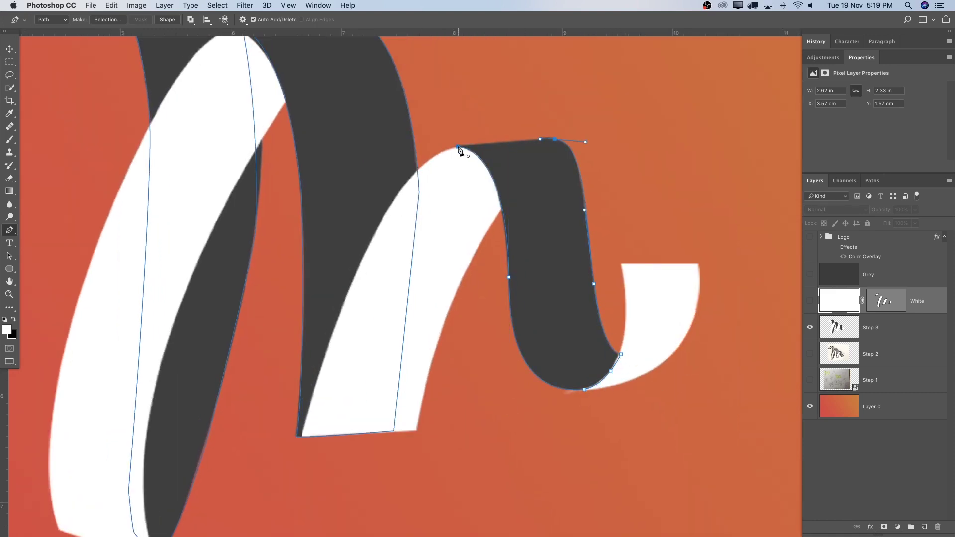
{"action": "left_click", "coordinate": [457, 147]}
Step: Apply the three traced dark bands to the Grey layer as a vector mask and make the White layer visible
{"action": "key", "text": "z"}
{"action": "left_click_drag", "start_coordinate": [568, 214], "coordinate": [541, 213]}
{"action": "scroll", "coordinate": [541, 212], "scroll_direction": "up", "scroll_amount": 5}
{"action": "scroll", "coordinate": [541, 213], "scroll_direction": "right", "scroll_amount": 1}
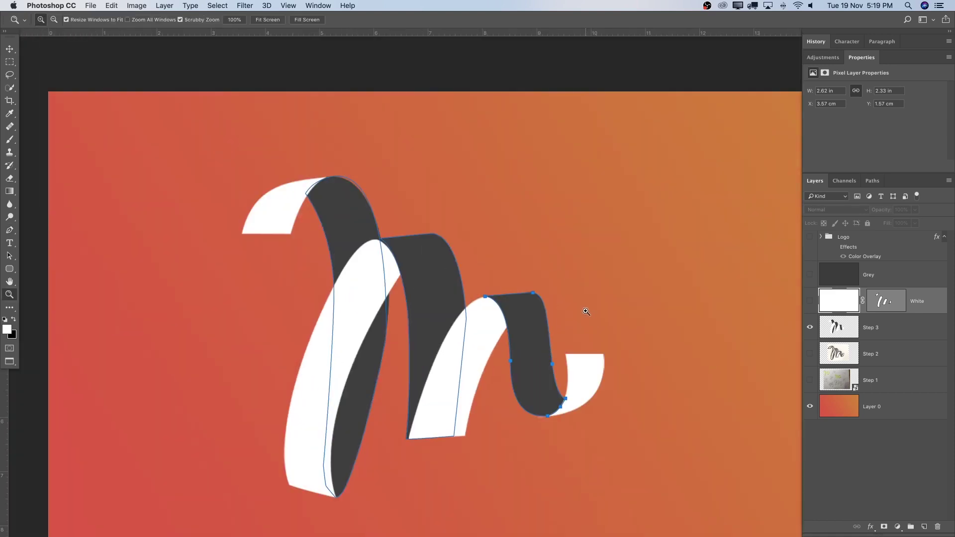
{"action": "key", "text": "p"}
{"action": "left_click", "coordinate": [891, 282]}
{"action": "scroll", "coordinate": [703, 305], "scroll_direction": "down", "scroll_amount": 3}
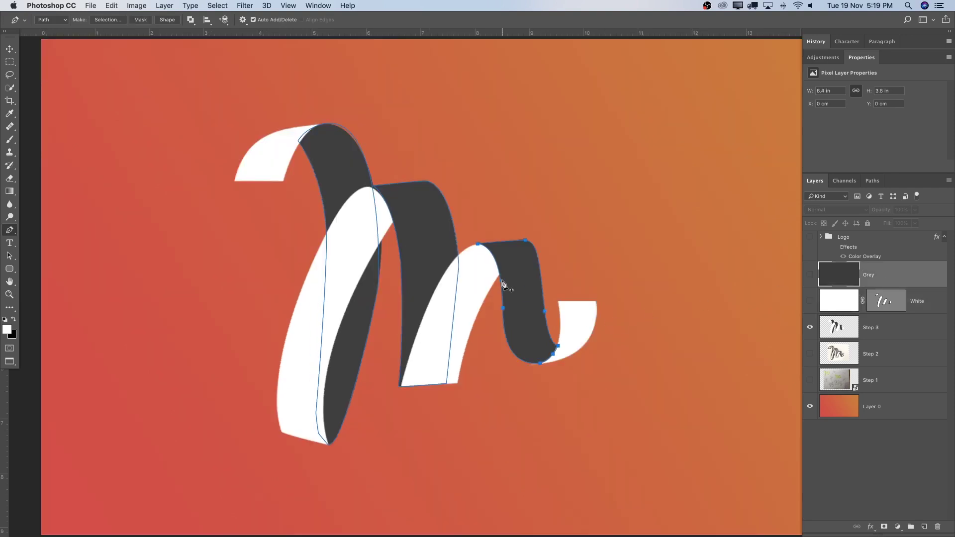
{"action": "right_click", "coordinate": [516, 277]}
{"action": "left_click", "coordinate": [552, 283]}
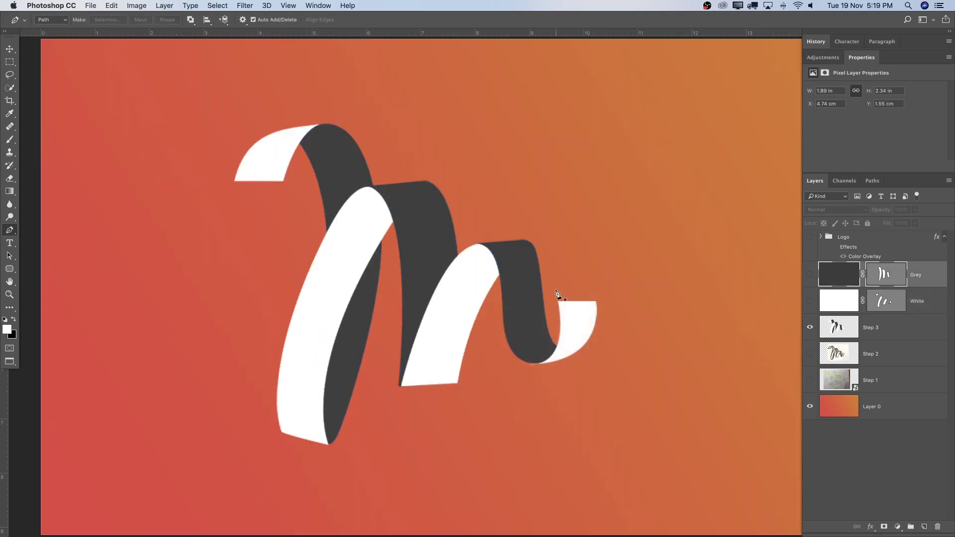
{"action": "left_click", "coordinate": [812, 294]}
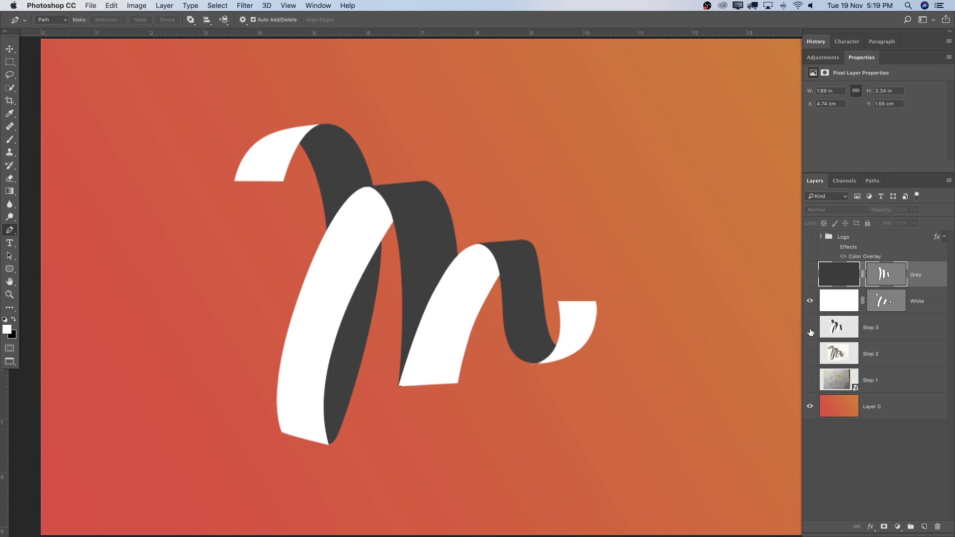
Step: Hide the Step 3 drawing, show the Grey layer and move the White layer above Grey
{"action": "left_click", "coordinate": [810, 328]}
{"action": "left_click", "coordinate": [809, 274]}
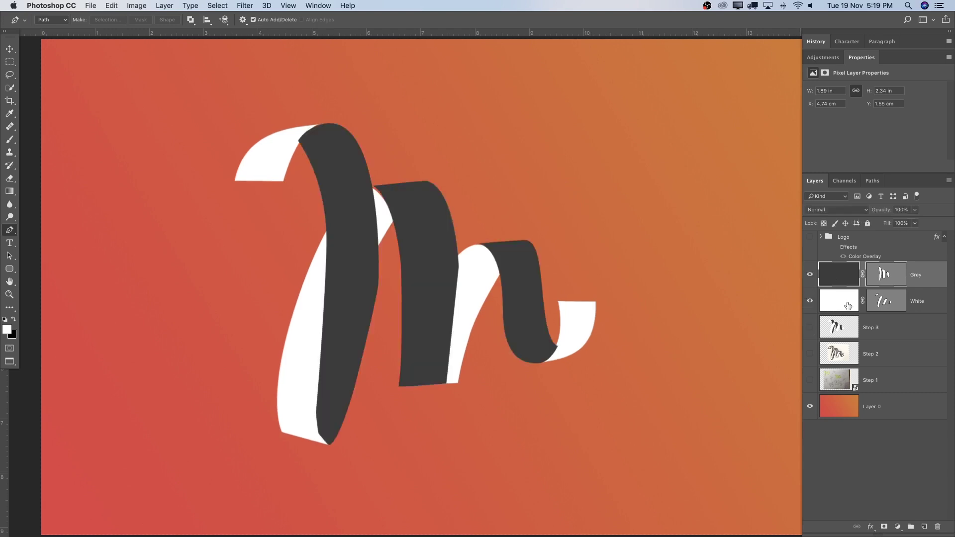
{"action": "left_click_drag", "start_coordinate": [940, 303], "coordinate": [934, 267]}
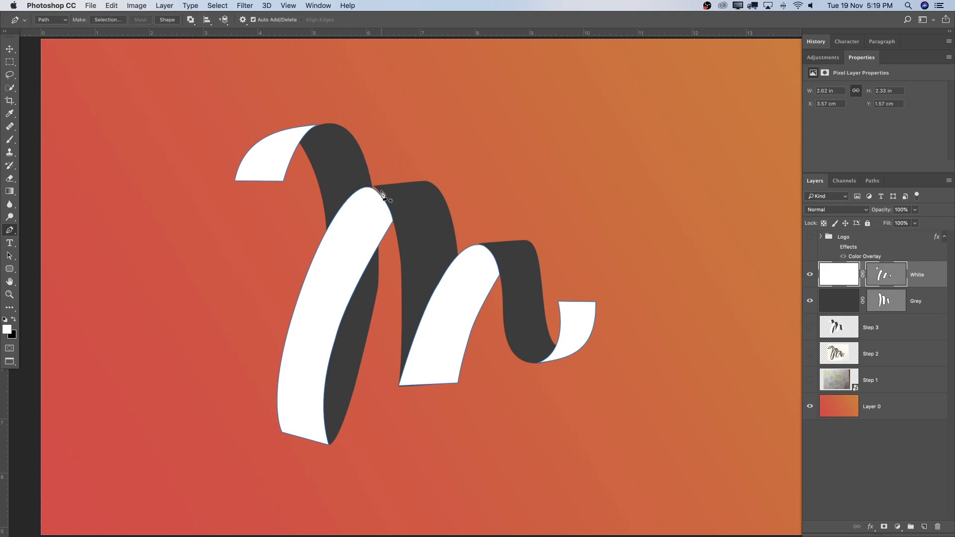
{"action": "key", "text": "Return"}
Step: On the White layer's vector mask, shift the middle white stroke's lower-left corner to cover the exposed grey sliver
{"action": "key", "text": "z"}
{"action": "left_click_drag", "start_coordinate": [380, 190], "coordinate": [401, 187]}
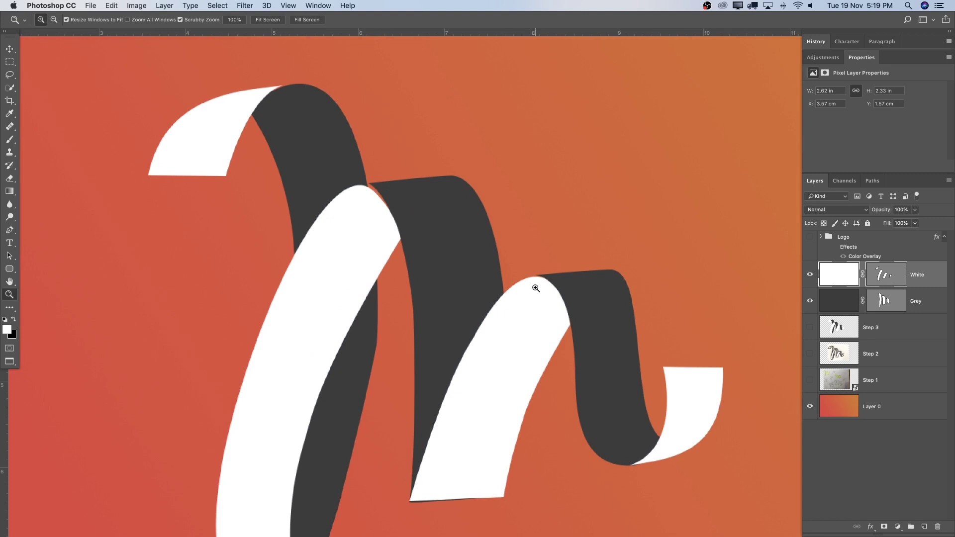
{"action": "left_click_drag", "start_coordinate": [470, 408], "coordinate": [473, 311]}
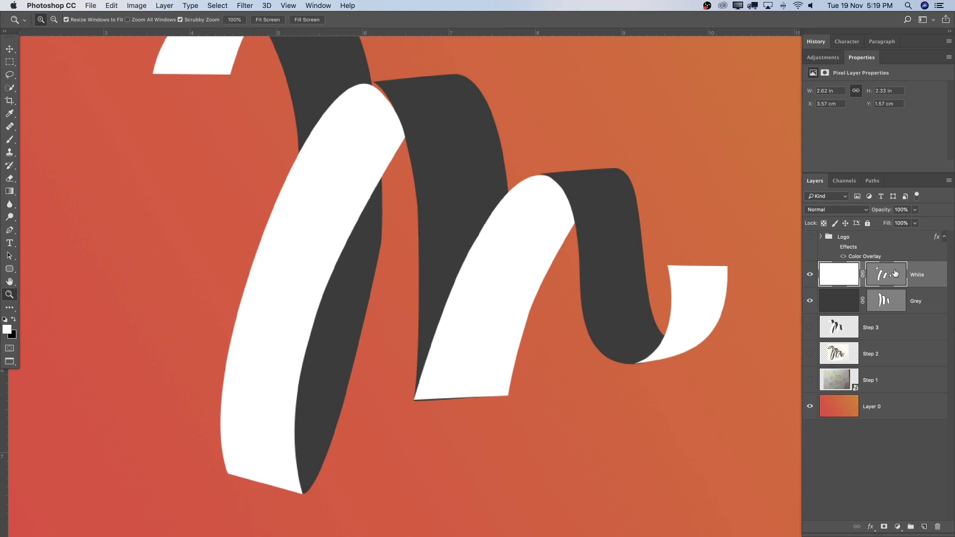
{"action": "left_click", "coordinate": [898, 281]}
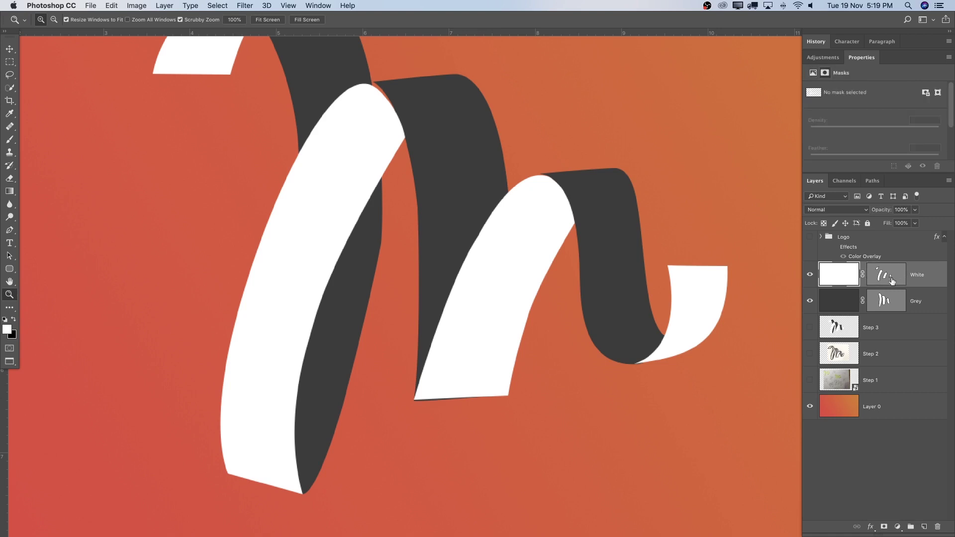
{"action": "left_click", "coordinate": [891, 281]}
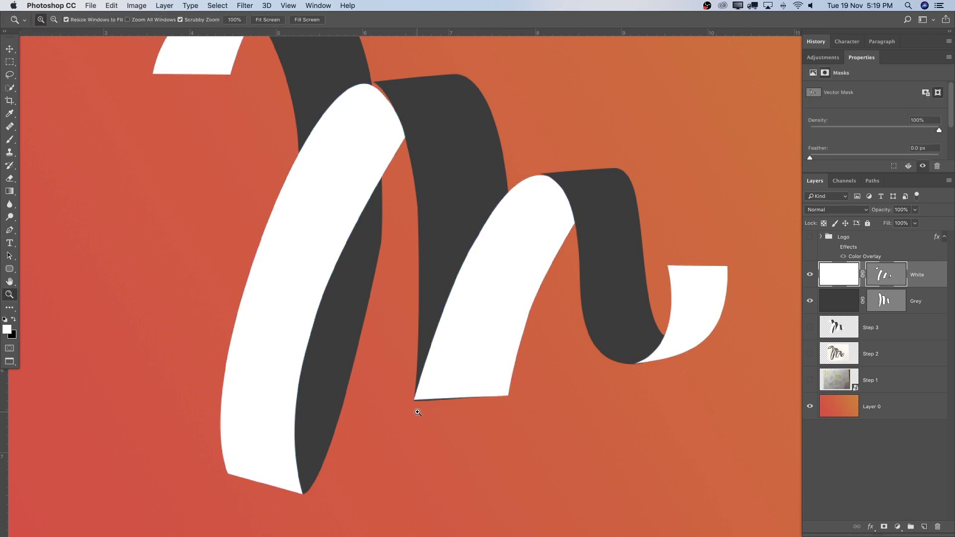
{"action": "left_click_drag", "start_coordinate": [417, 412], "coordinate": [449, 405]}
{"action": "key", "text": "p"}
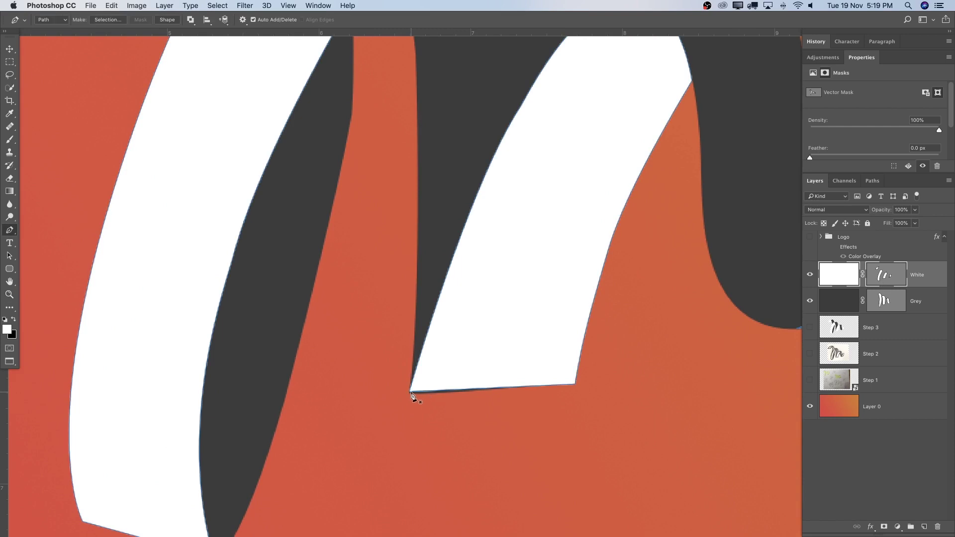
{"action": "left_click", "coordinate": [408, 393], "text": "super"}
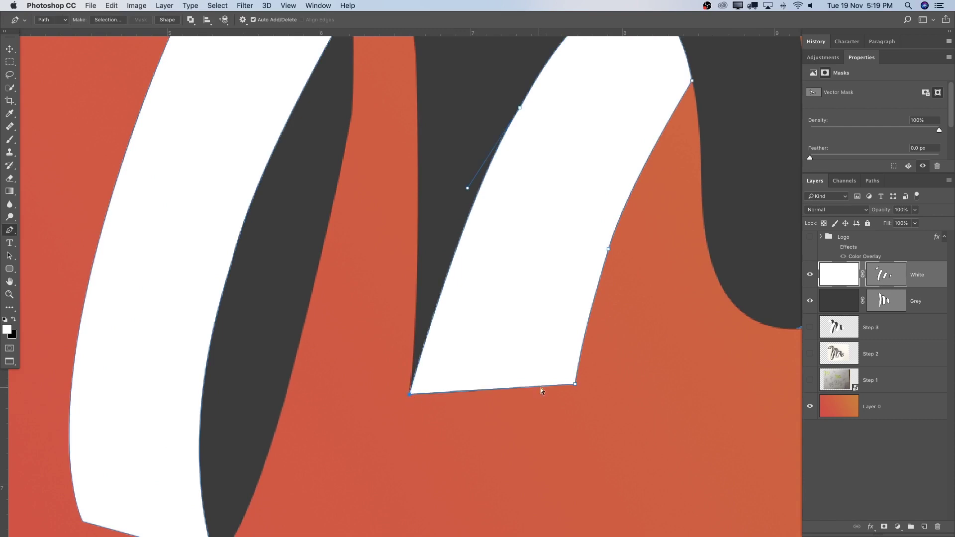
Step: Move the long white stroke's upper anchor outward to close the gap beside the second dark band
{"action": "scroll", "coordinate": [542, 170], "scroll_direction": "up", "scroll_amount": 10}
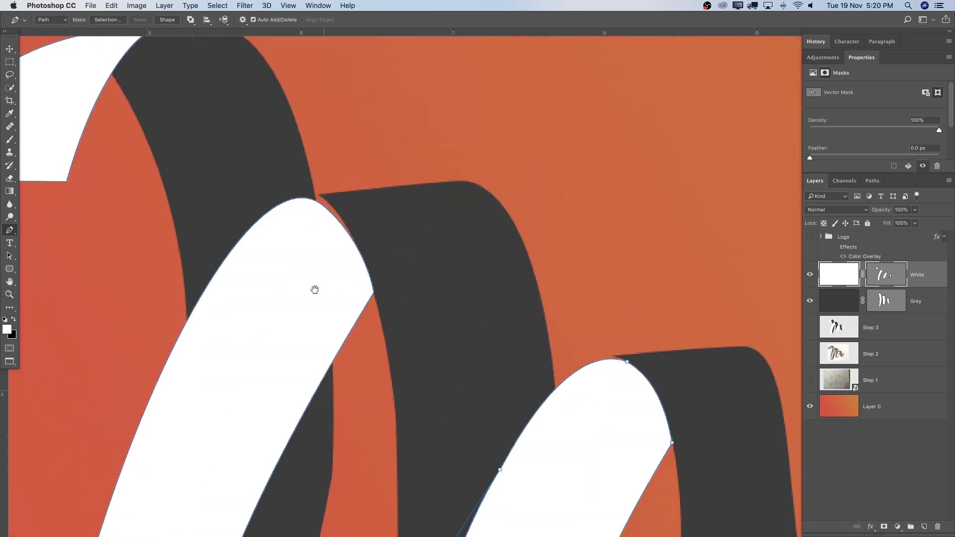
{"action": "left_click", "coordinate": [313, 213], "text": "super"}
{"action": "left_click_drag", "start_coordinate": [322, 208], "coordinate": [331, 201], "text": "super"}
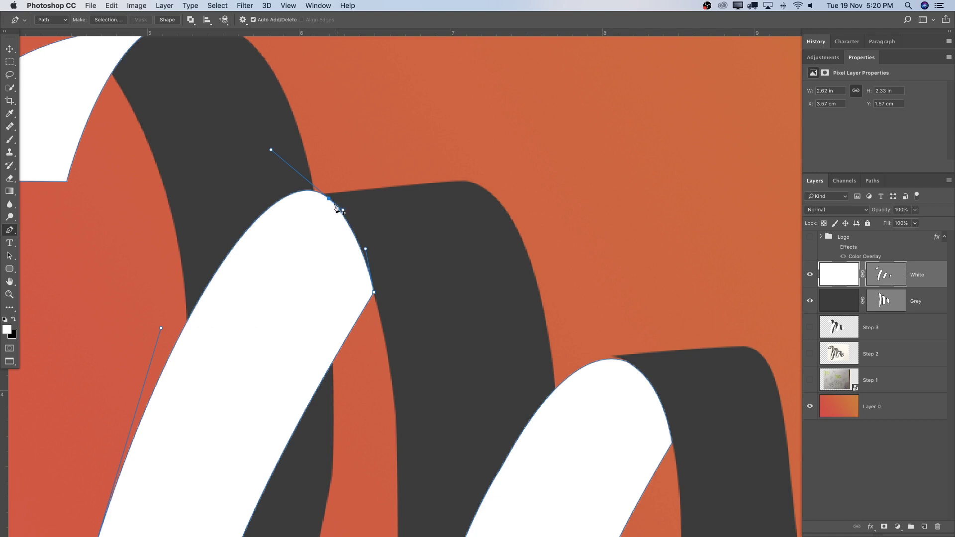
Step: Adjust the upper tip of the opening white flap to meet the first dark band, undo the last change and dismiss the path
{"action": "left_click_drag", "start_coordinate": [250, 144], "coordinate": [531, 307]}
{"action": "left_click", "coordinate": [453, 201], "text": "super"}
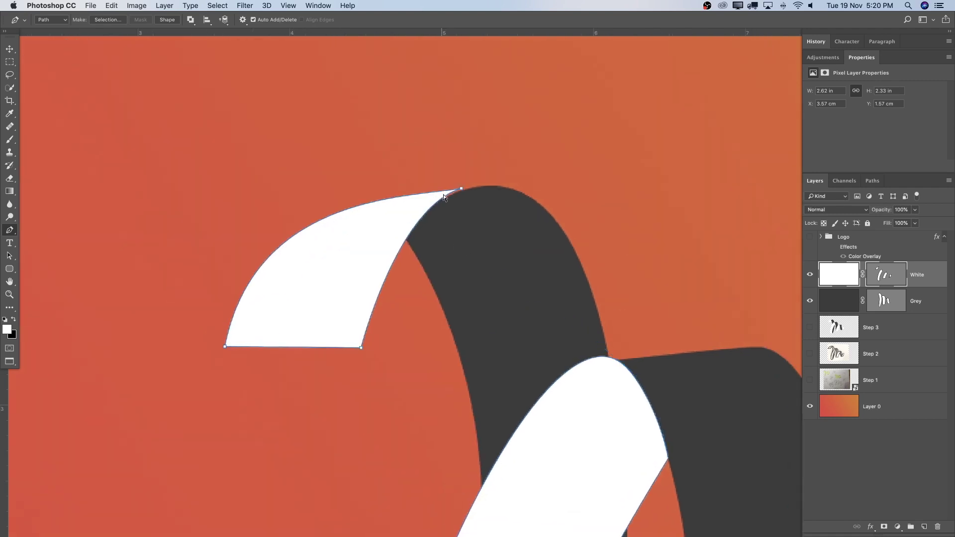
{"action": "left_click_drag", "start_coordinate": [458, 188], "coordinate": [469, 215], "text": "super"}
{"action": "left_click", "coordinate": [507, 209], "text": "super"}
{"action": "key", "text": "super+z"}
{"action": "key", "text": "z"}
{"action": "left_click_drag", "start_coordinate": [672, 273], "coordinate": [482, 227]}
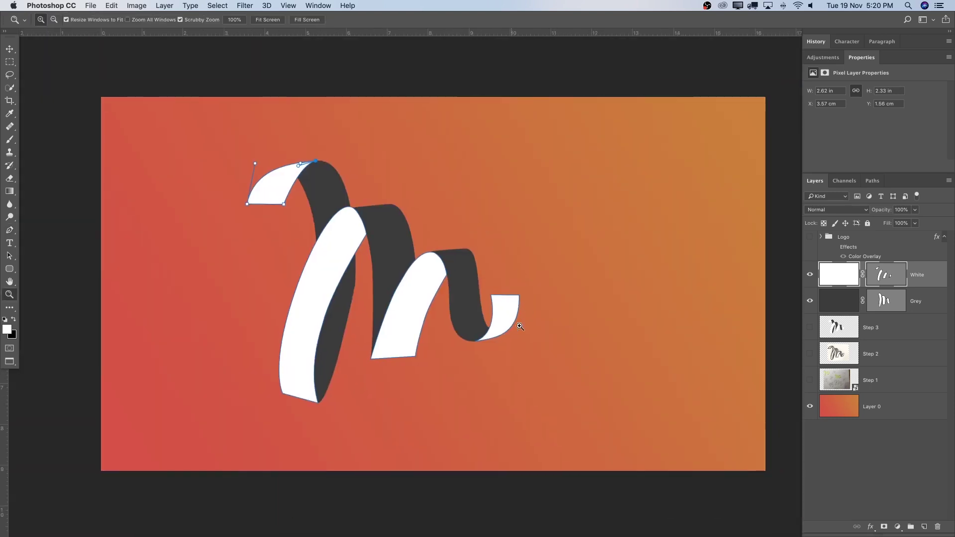
{"action": "mouse_move", "coordinate": [520, 324]}
{"action": "left_mouse_down"}
{"action": "mouse_move", "coordinate": [555, 326]}
{"action": "mouse_move", "coordinate": [503, 325]}
{"action": "left_mouse_up"}
{"action": "key", "text": "p"}
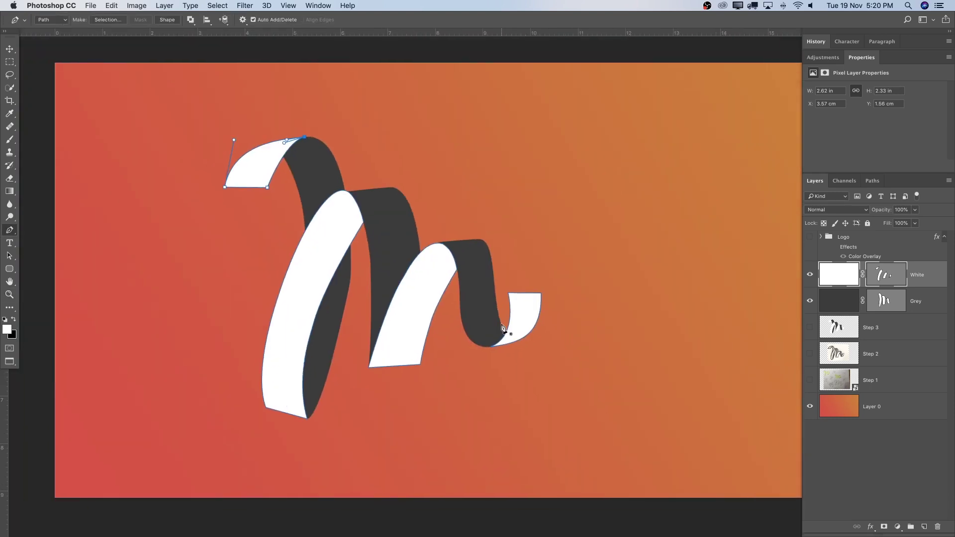
{"action": "key", "text": "Return"}
Step: Group the White and Grey layers and name the group Logo M
{"action": "left_click_drag", "start_coordinate": [458, 289], "coordinate": [508, 280]}
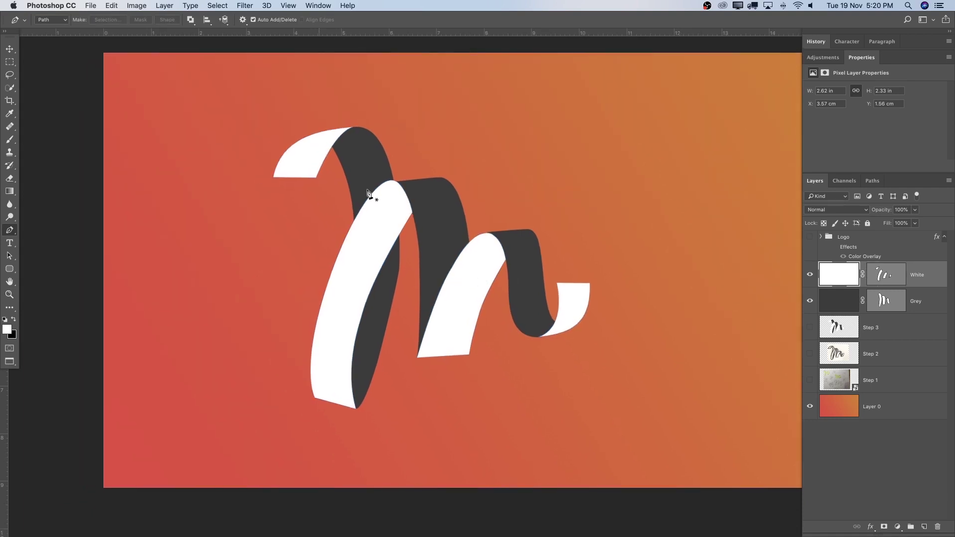
{"action": "key", "text": "z"}
{"action": "left_click_drag", "start_coordinate": [463, 335], "coordinate": [437, 334]}
{"action": "left_click_drag", "start_coordinate": [536, 278], "coordinate": [515, 282]}
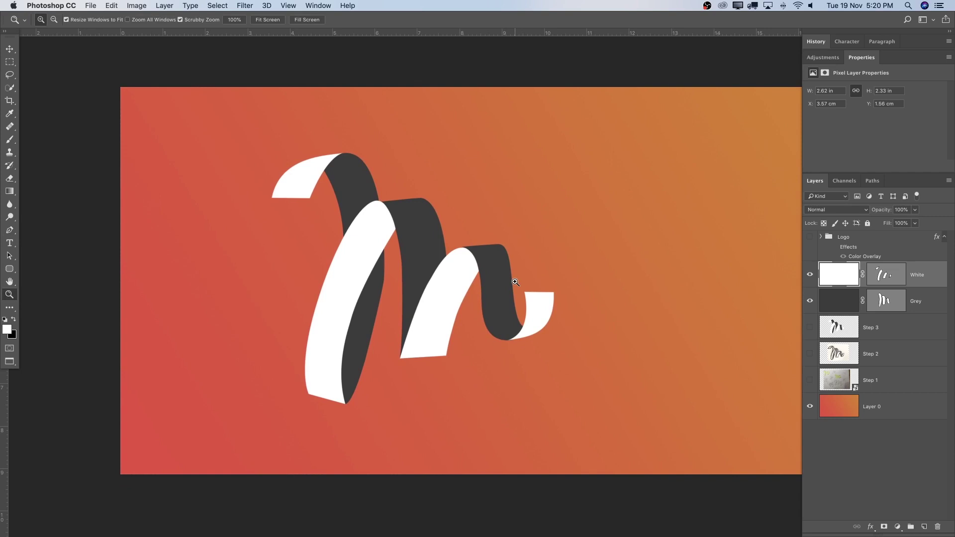
{"action": "left_click", "coordinate": [938, 305], "text": "shift"}
{"action": "key", "text": "super+g"}
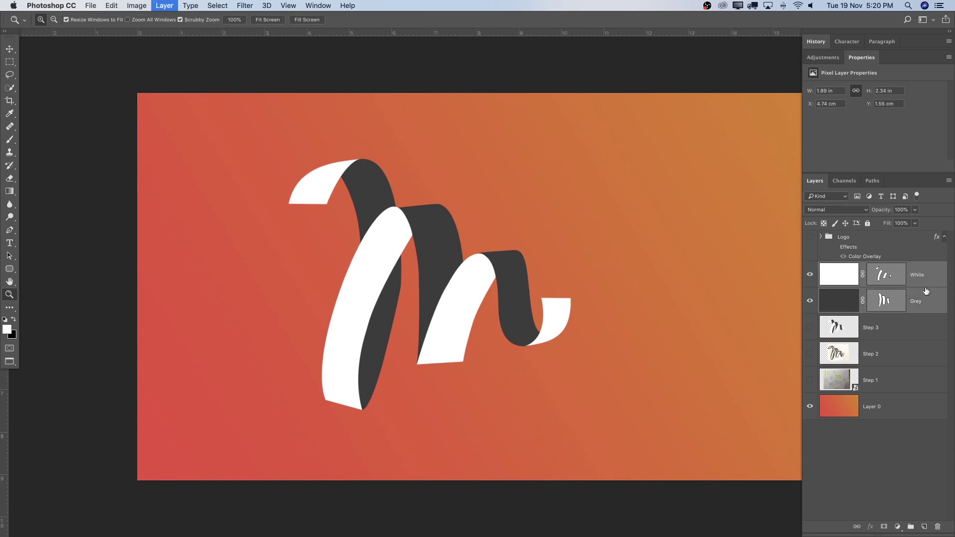
{"action": "double_click", "coordinate": [850, 268]}
{"action": "type", "text": "Logo M"}
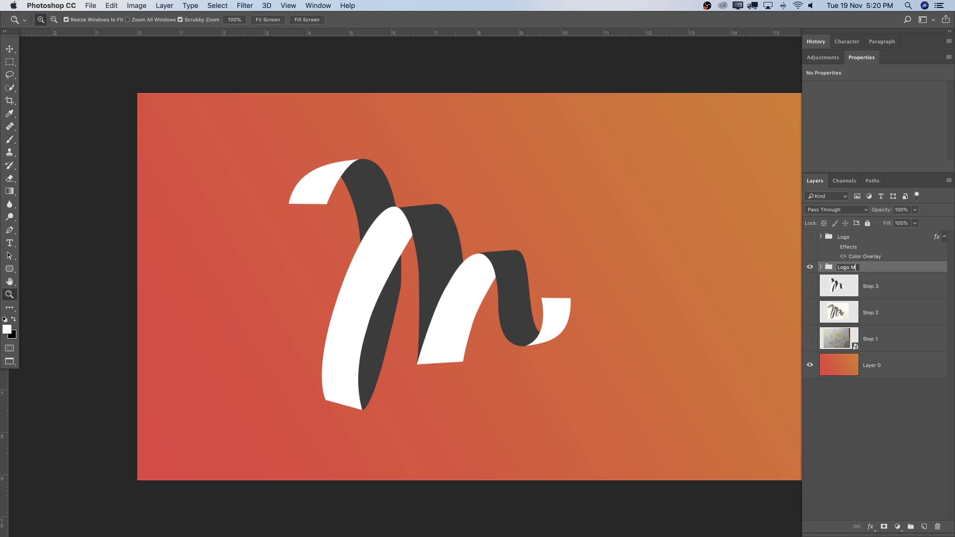
{"action": "key", "text": "Return"}
Step: Select the Step 3, Step 2 and Step 1 layers together, keeping them hidden
{"action": "left_click", "coordinate": [884, 284]}
{"action": "left_click", "coordinate": [881, 312], "text": "shift"}
{"action": "left_click", "coordinate": [877, 338], "text": "shift"}
{"action": "mouse_move", "coordinate": [810, 286]}
{"action": "left_mouse_down"}
{"action": "mouse_move", "coordinate": [813, 339]}
{"action": "mouse_move", "coordinate": [814, 286]}
{"action": "left_mouse_up"}
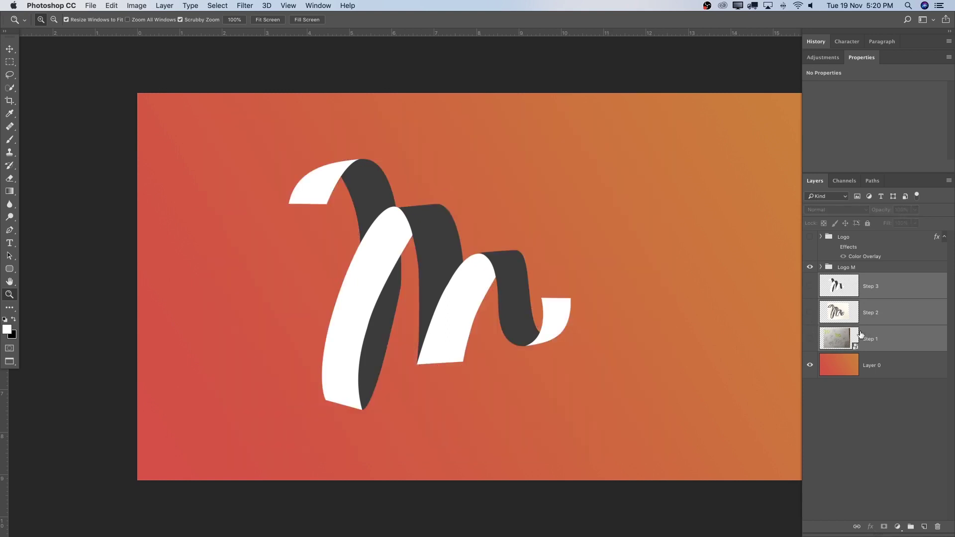
Step: Add a text box about 5 cm wide above the M's tail, reading "ollo" in white 50 pt Neon 80s
{"action": "left_click_drag", "start_coordinate": [559, 306], "coordinate": [488, 303]}
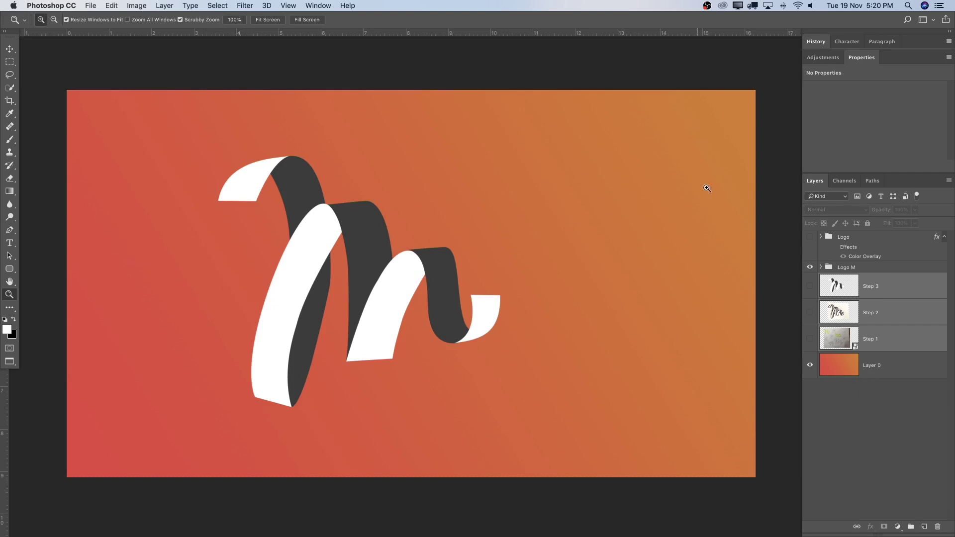
{"action": "scroll", "coordinate": [553, 236], "scroll_direction": "down", "scroll_amount": 2}
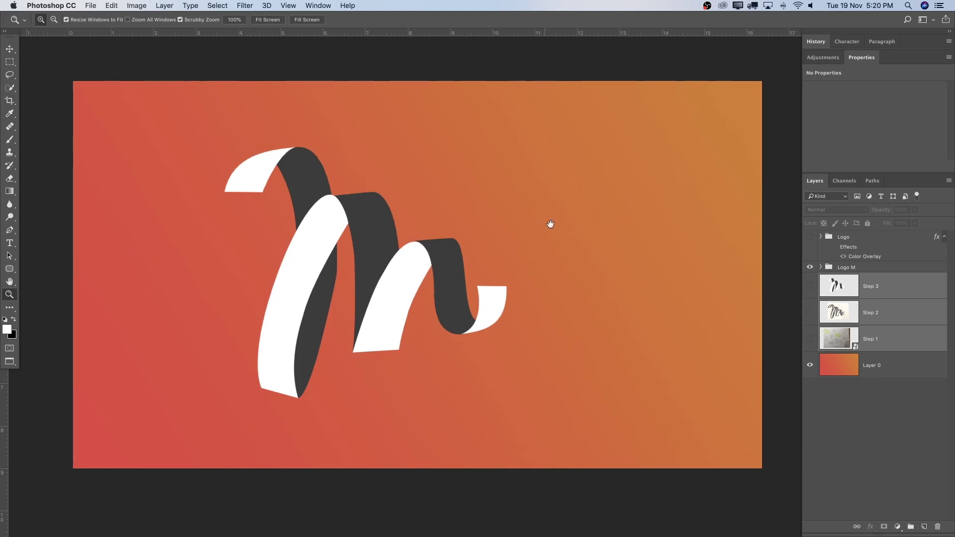
{"action": "key", "text": "t"}
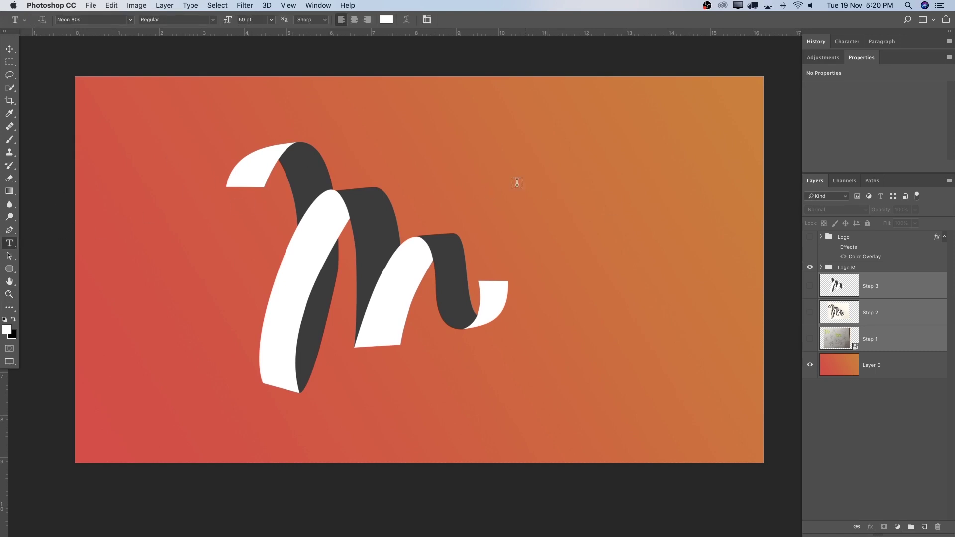
{"action": "left_click_drag", "start_coordinate": [466, 161], "coordinate": [678, 209]}
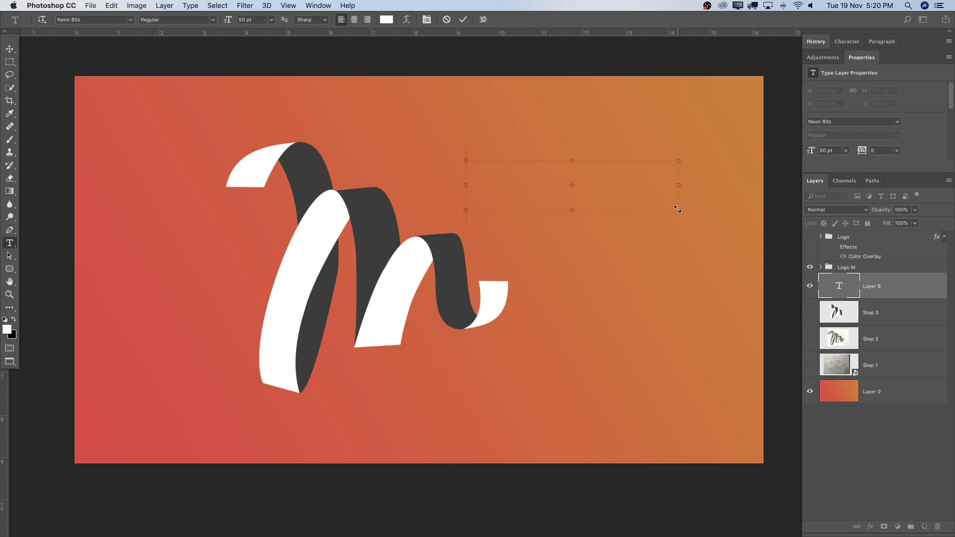
{"action": "type", "text": "ollp"}
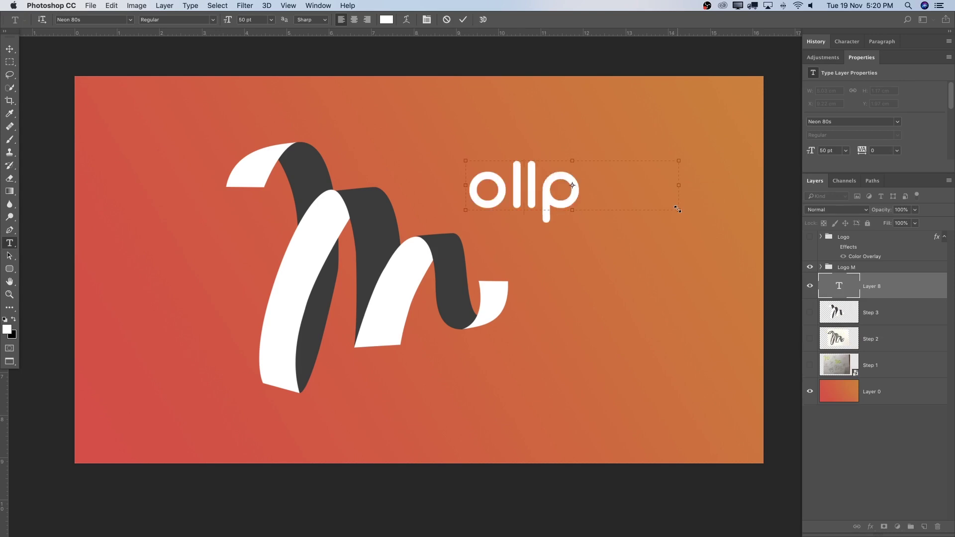
{"action": "key", "text": "BackSpace"}
{"action": "type", "text": "o"}
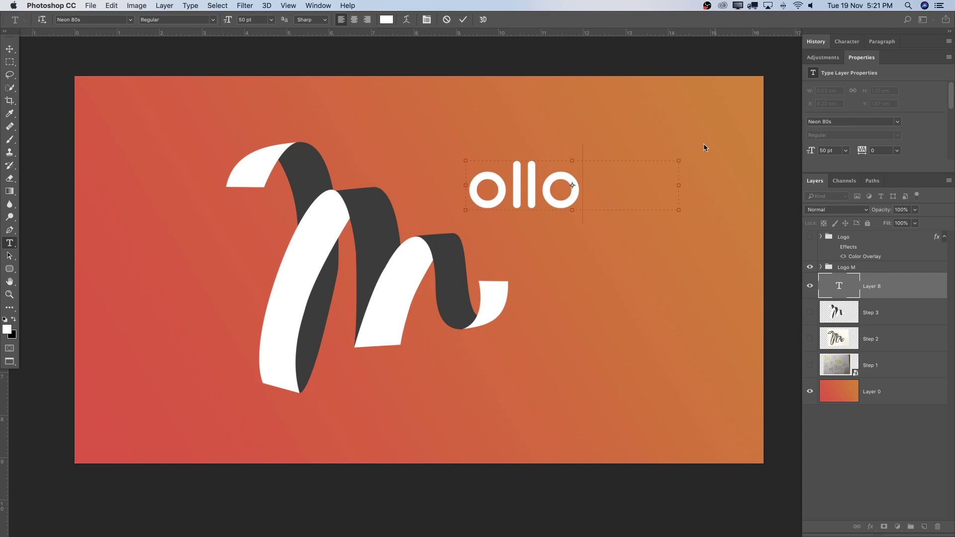
Step: Recolor the two l's in "ollo" to #3b3c3c, sampled from the M's dark band, and commit the text
{"action": "left_click_drag", "start_coordinate": [583, 192], "coordinate": [455, 177]}
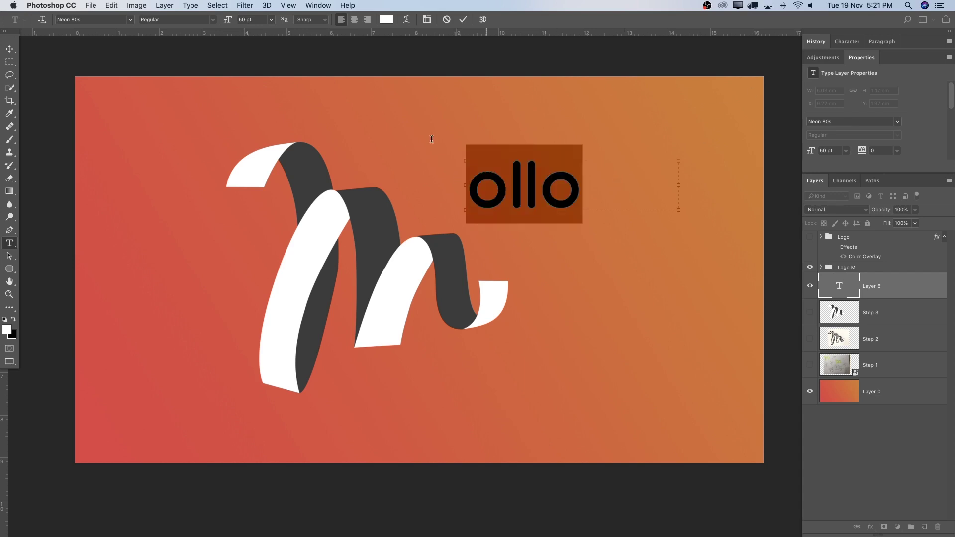
{"action": "left_click", "coordinate": [539, 184]}
{"action": "left_click_drag", "start_coordinate": [534, 179], "coordinate": [511, 180]}
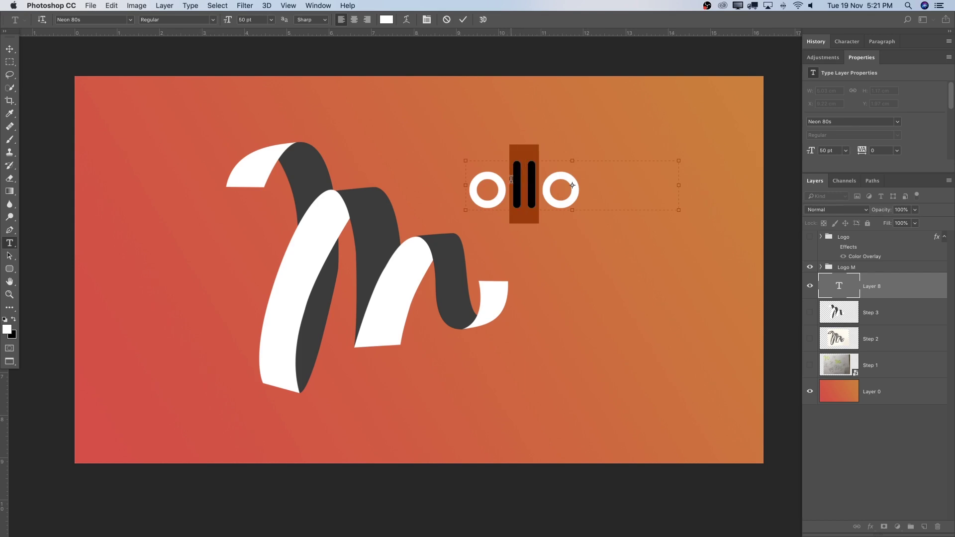
{"action": "left_click", "coordinate": [386, 19]}
{"action": "left_click", "coordinate": [358, 214]}
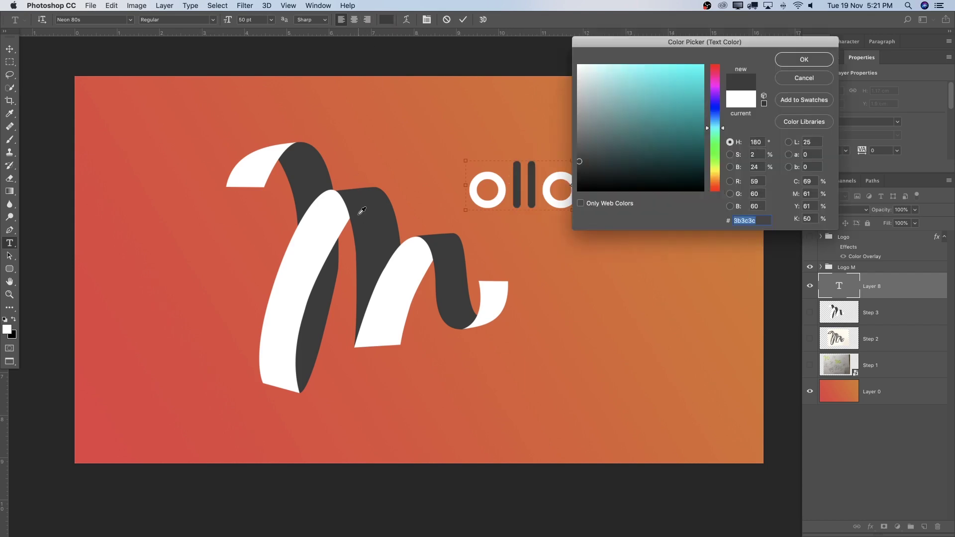
{"action": "key", "text": "Return"}
{"action": "key", "text": "super+Return"}
Step: Move the "ollo" text down to sit just above the M's tail, at about X 9.46 cm and Y 3.1 cm
{"action": "scroll", "coordinate": [358, 214], "scroll_direction": "left", "scroll_amount": 2}
{"action": "key", "text": "v"}
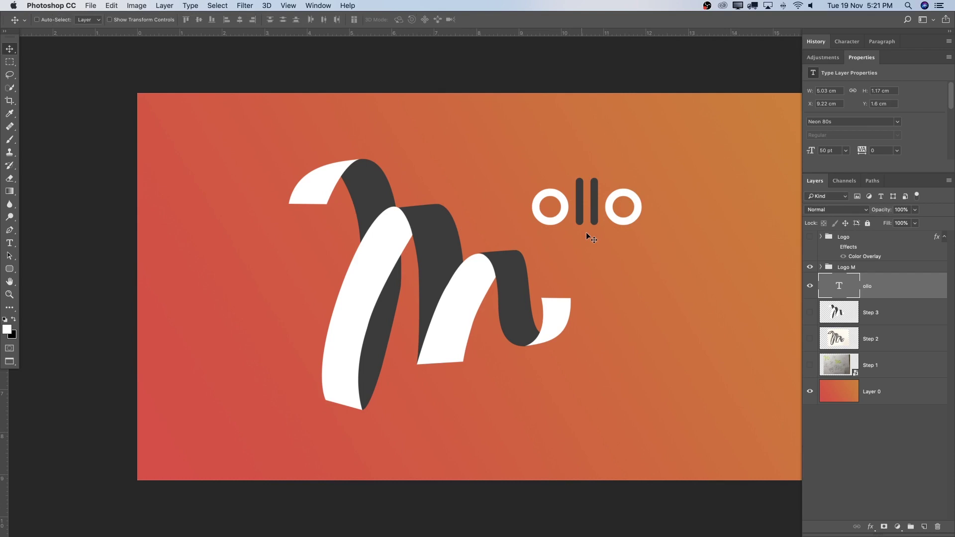
{"action": "left_click_drag", "start_coordinate": [623, 231], "coordinate": [633, 293]}
{"action": "key", "text": "z"}
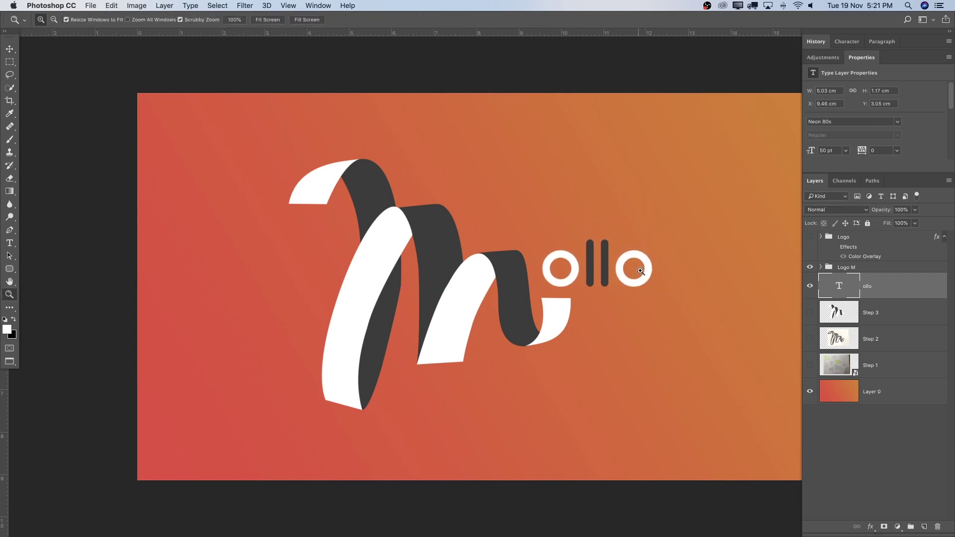
{"action": "left_click_drag", "start_coordinate": [655, 227], "coordinate": [599, 213]}
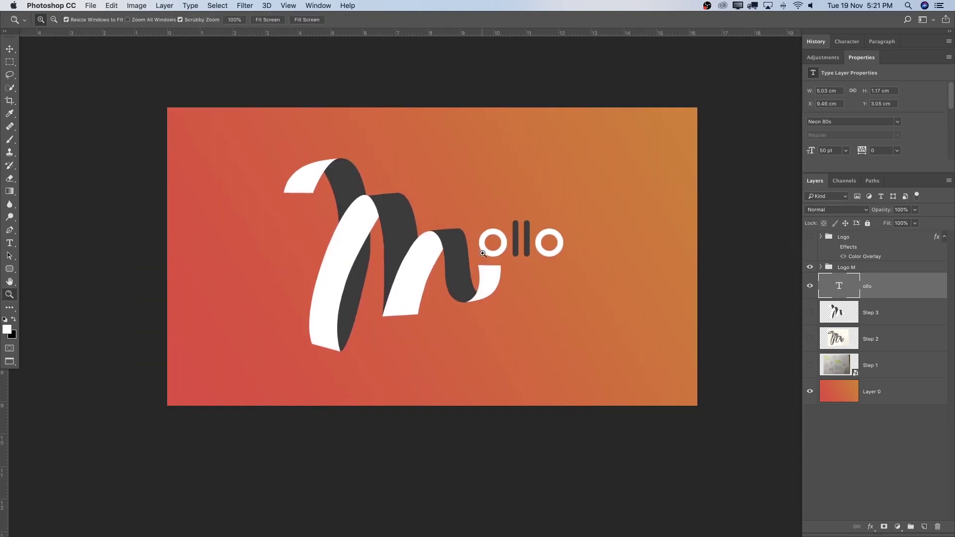
{"action": "key", "text": "v"}
{"action": "left_click_drag", "start_coordinate": [522, 237], "coordinate": [525, 243]}
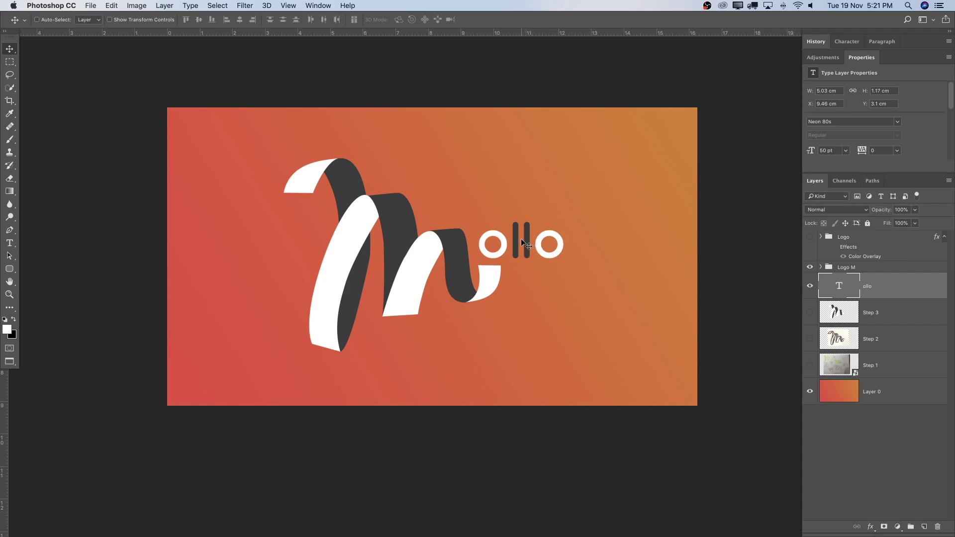
{"action": "left_click_drag", "start_coordinate": [597, 243], "coordinate": [590, 245]}
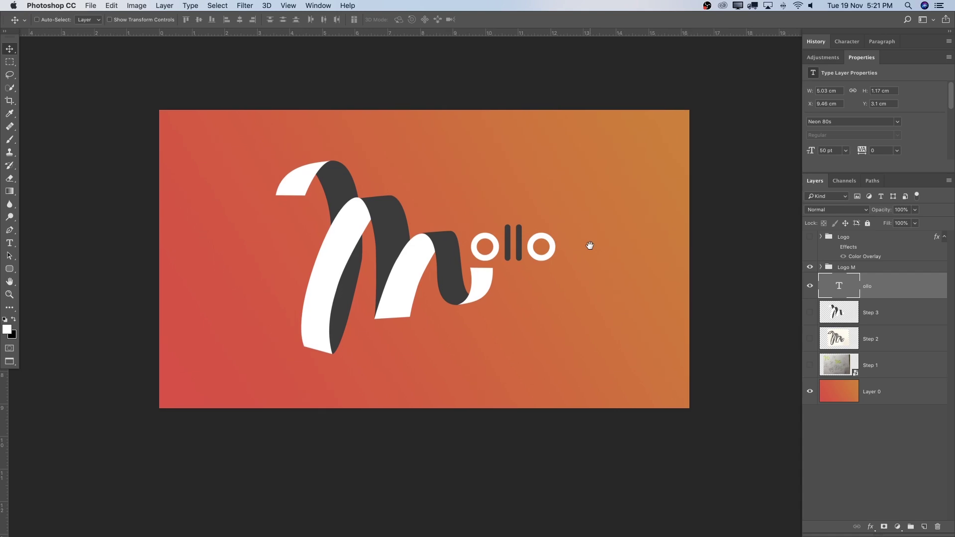
{"action": "key", "text": "z"}
{"action": "left_click_drag", "start_coordinate": [516, 244], "coordinate": [491, 256]}
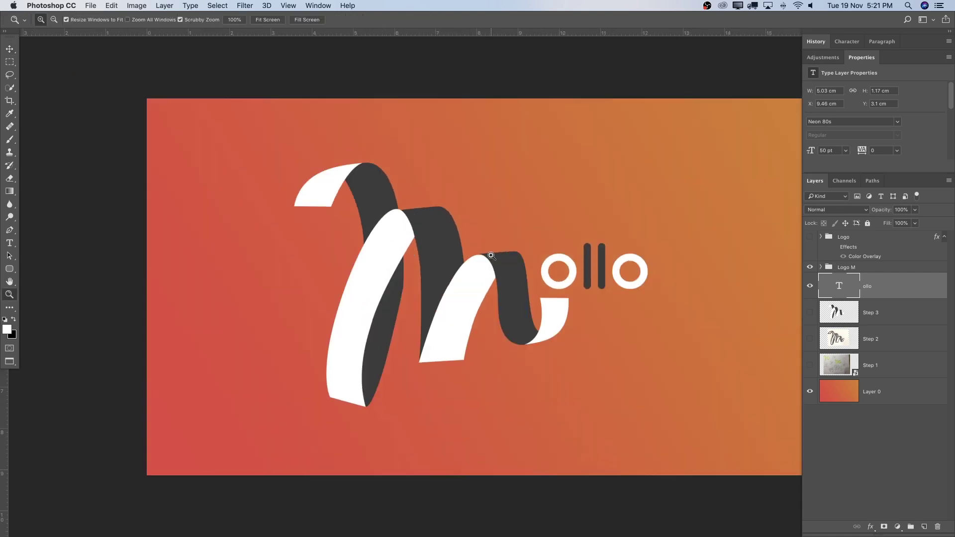
{"action": "scroll", "coordinate": [491, 255], "scroll_direction": "right", "scroll_amount": 3}
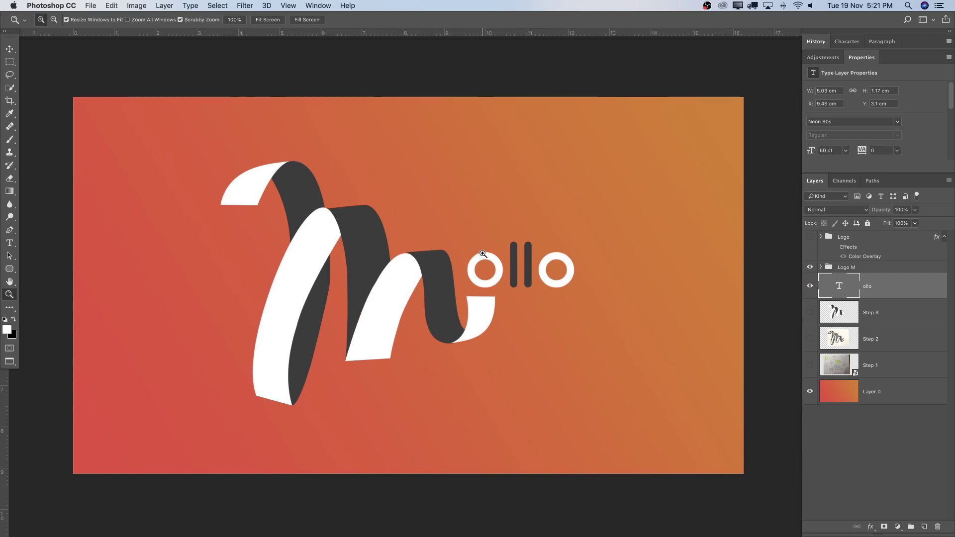